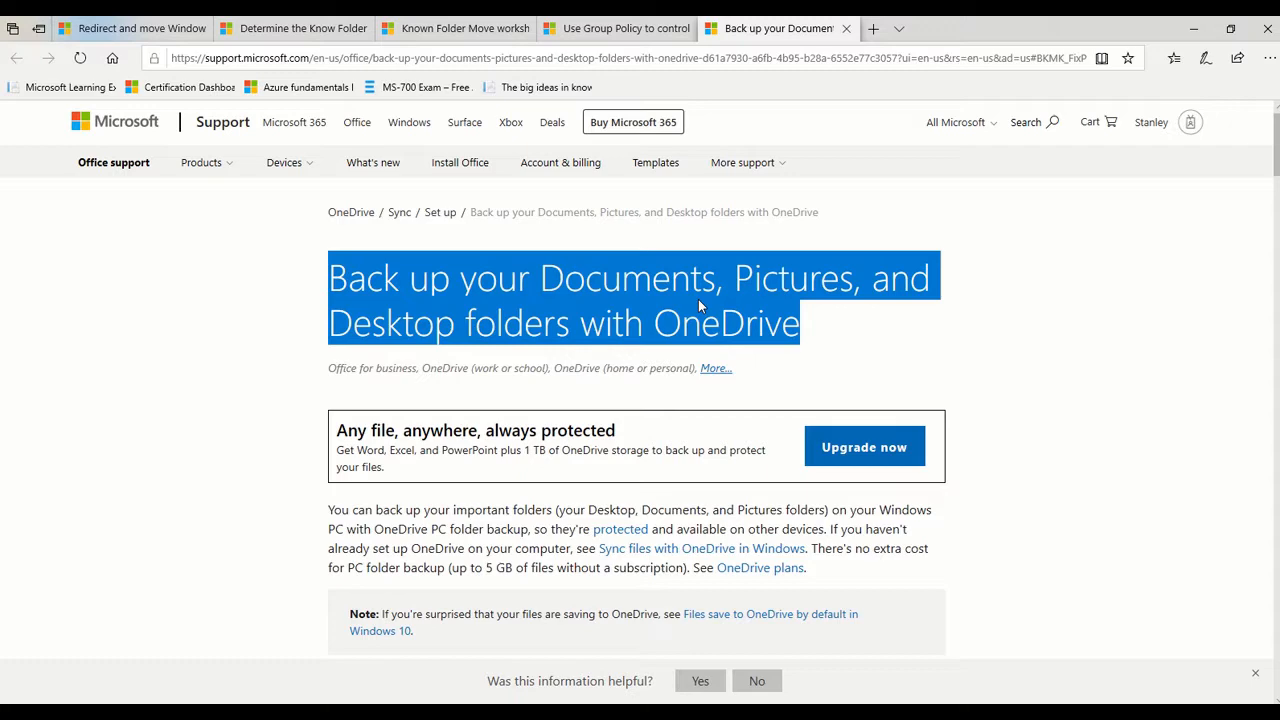
# Highlight the article title "Back up your Documents, Pictures, and Desktop folders with OneDrive" on the Microsoft support page
pyautogui.click(473, 283)
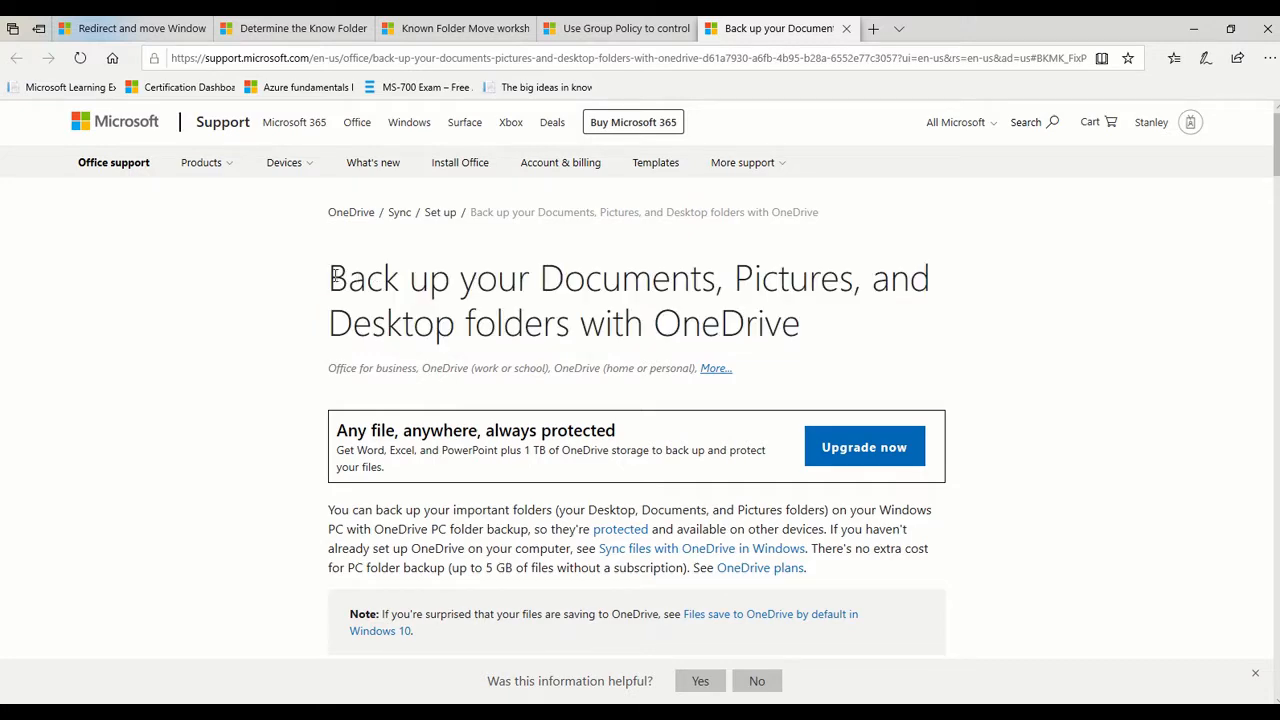
pyautogui.moveTo(332, 278); pyautogui.dragTo(800, 332)
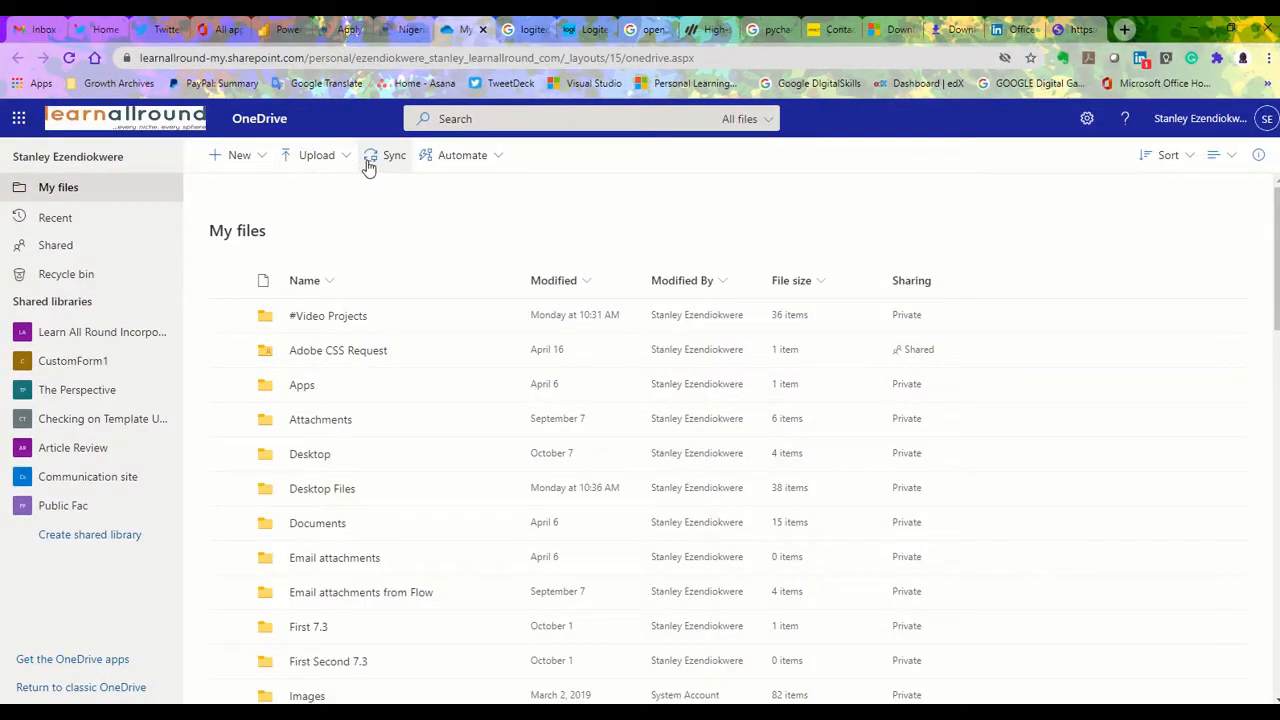
# Start syncing My files from OneDrive on the web and sign in to OneDrive setup with the prefilled work account
pyautogui.click(369, 158)
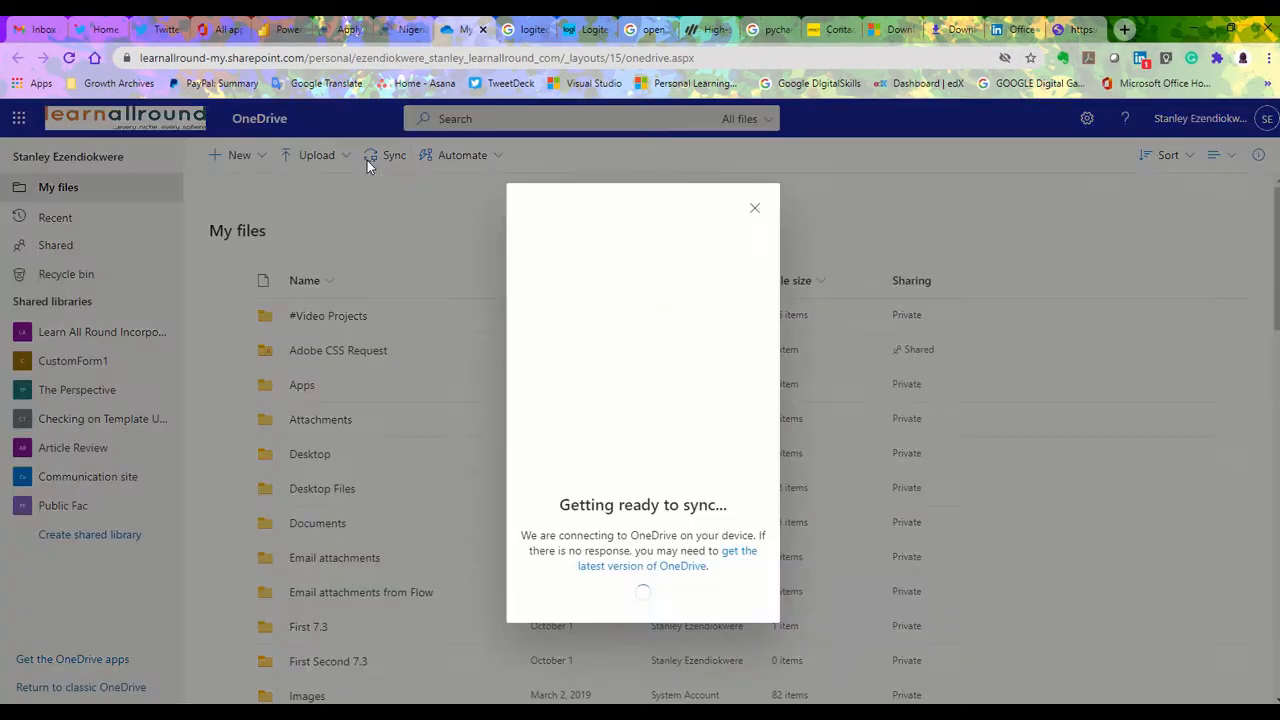
pyautogui.click(707, 193)
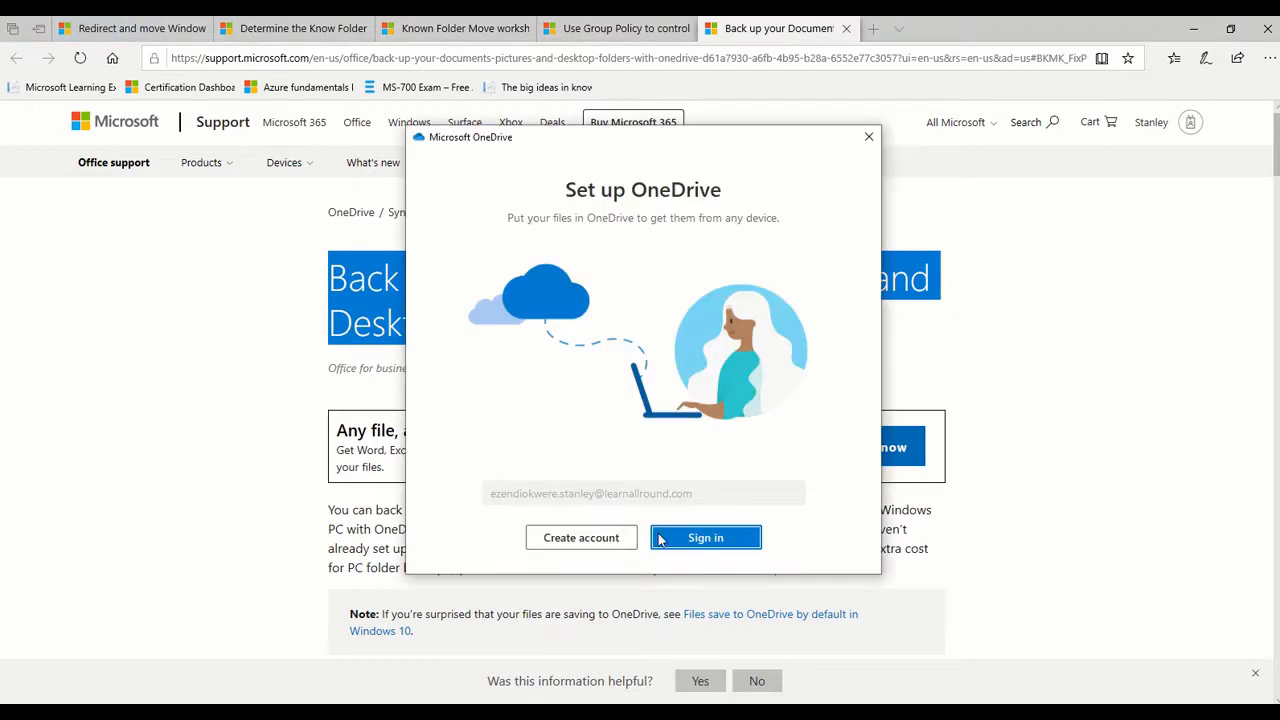
pyautogui.click(692, 540)
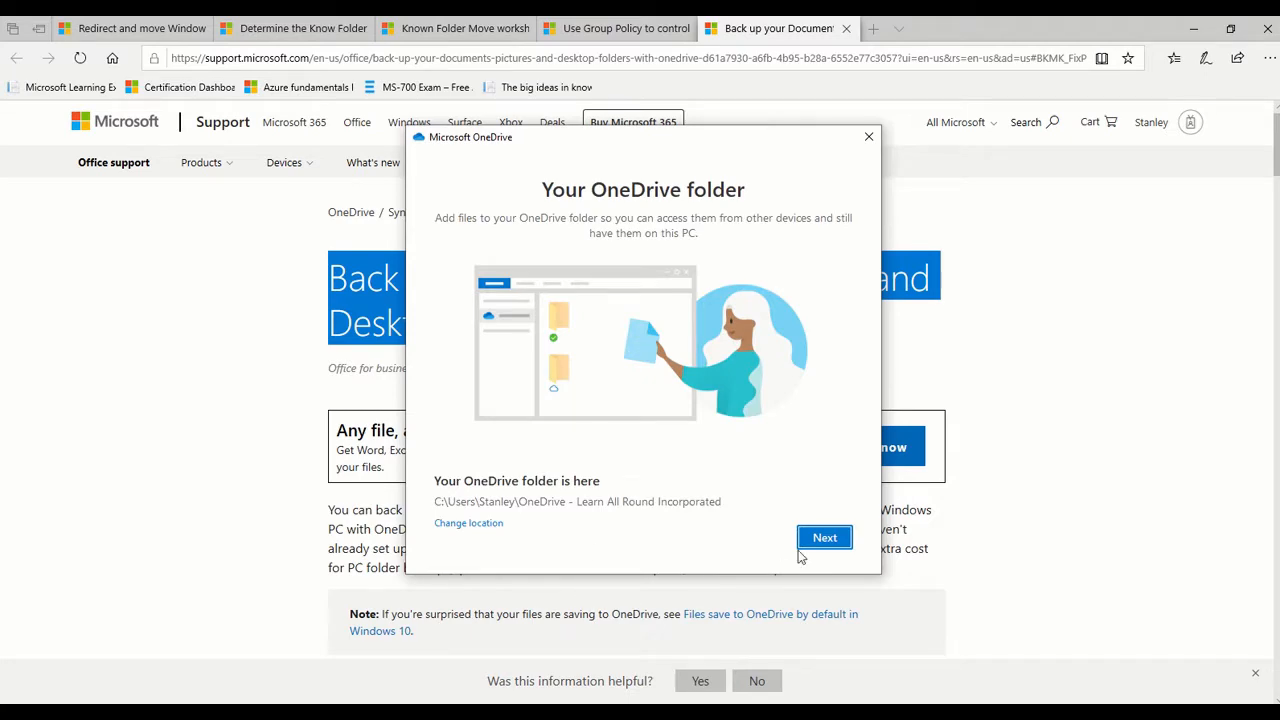
# Complete the OneDrive setup using the existing folder, skip the mobile app, and open the OneDrive folder for a quick check
pyautogui.click(819, 541)
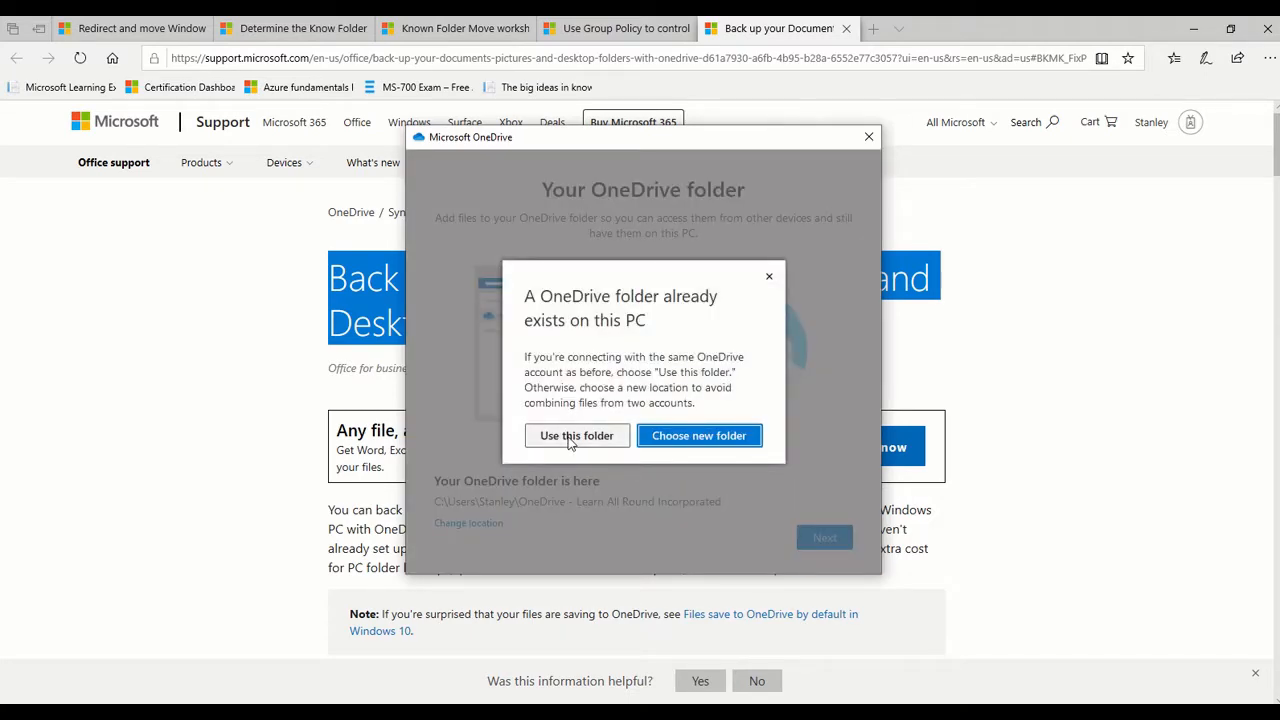
pyautogui.click(571, 441)
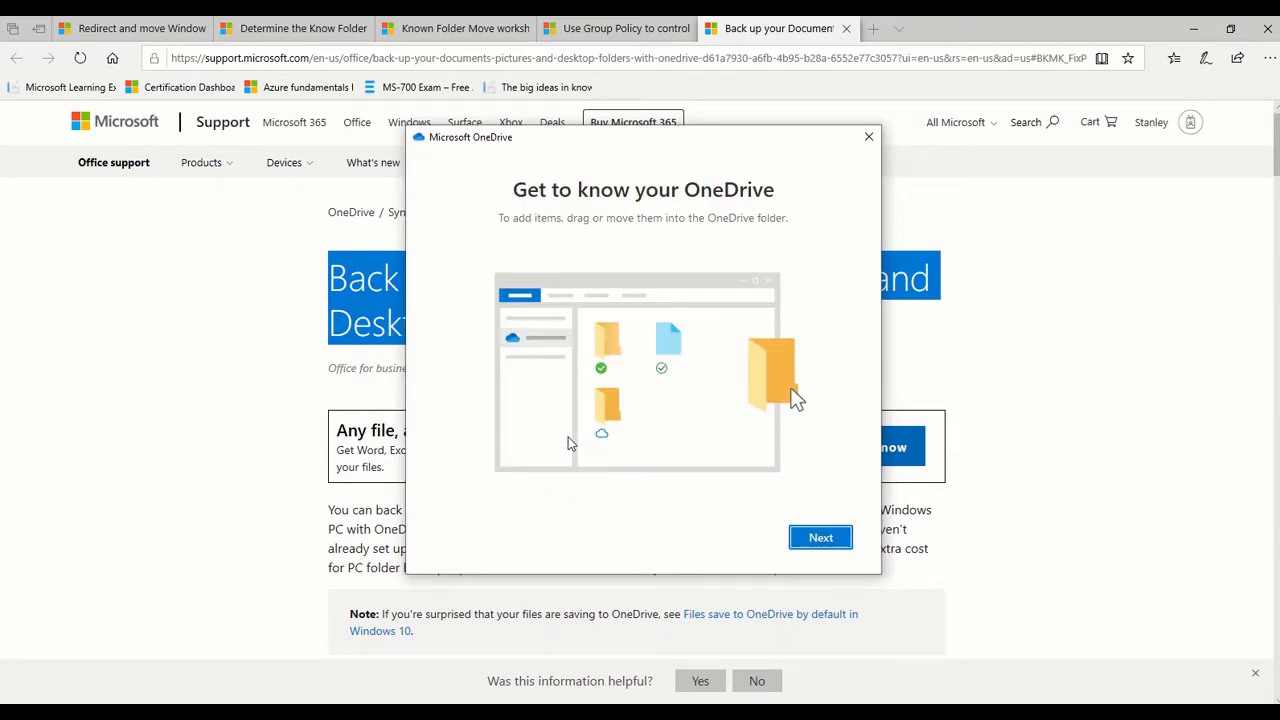
pyautogui.click(799, 537)
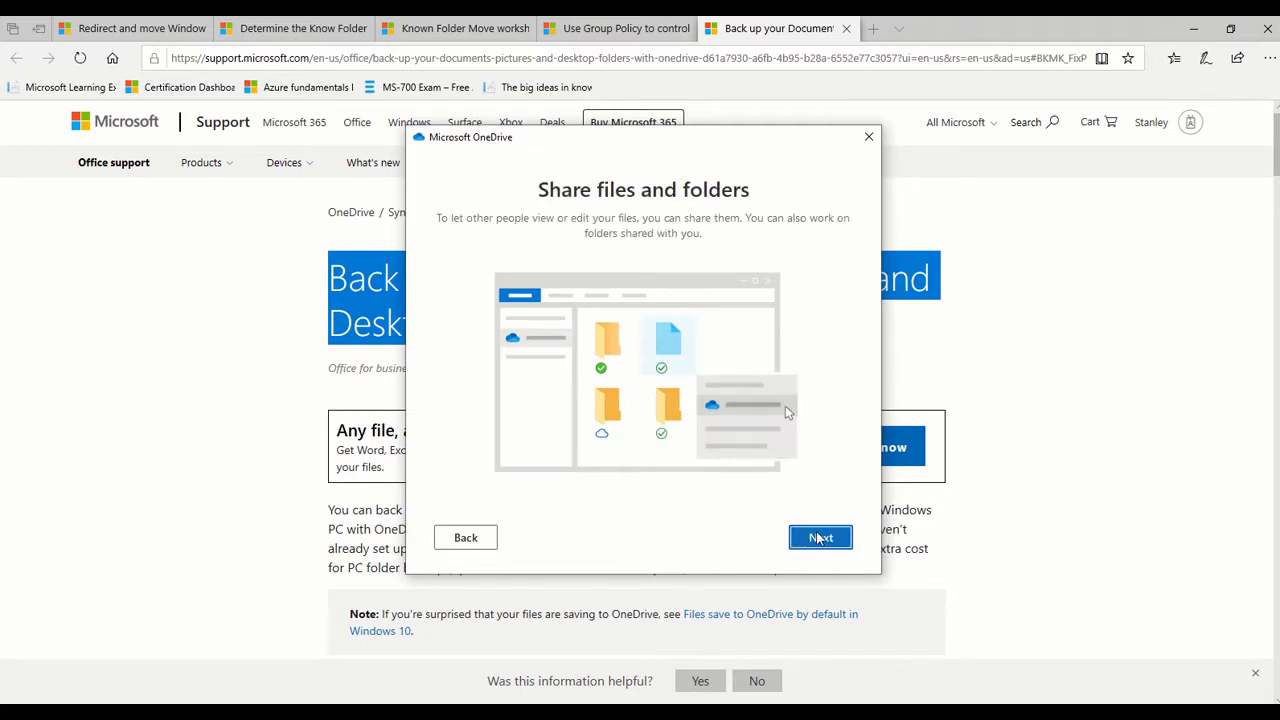
pyautogui.click(818, 538)
pyautogui.click(818, 538)
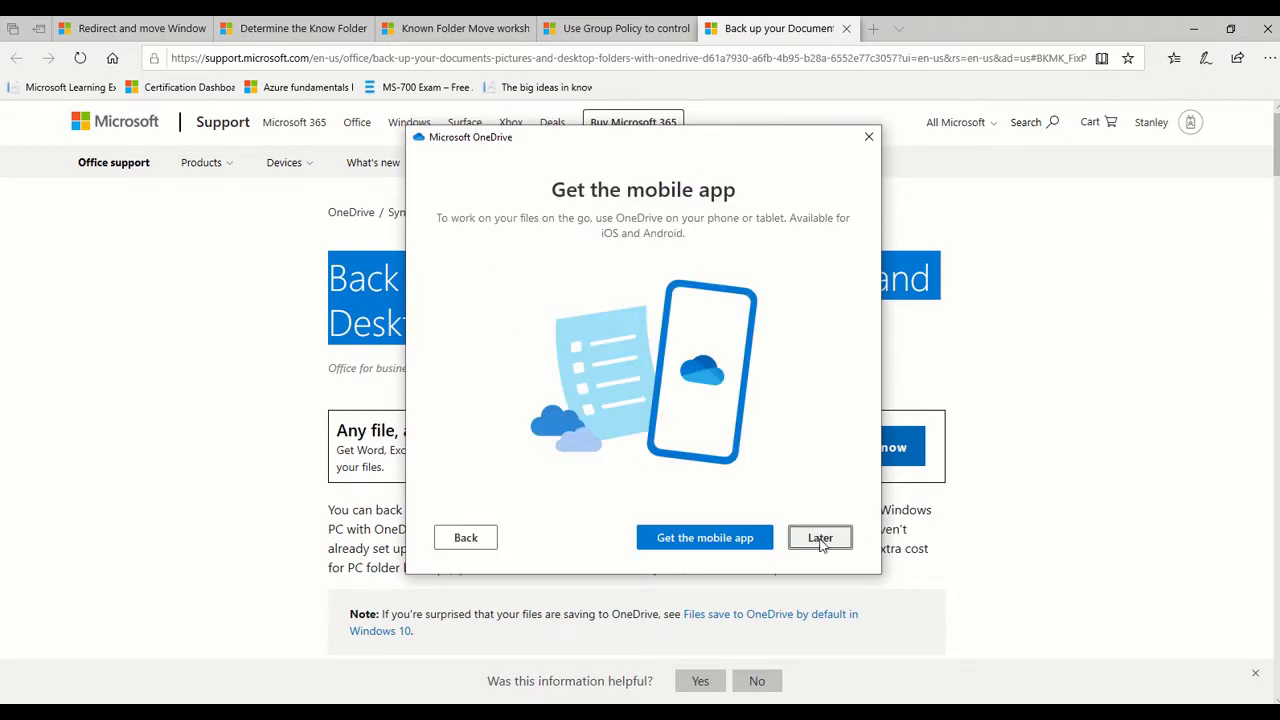
pyautogui.click(818, 538)
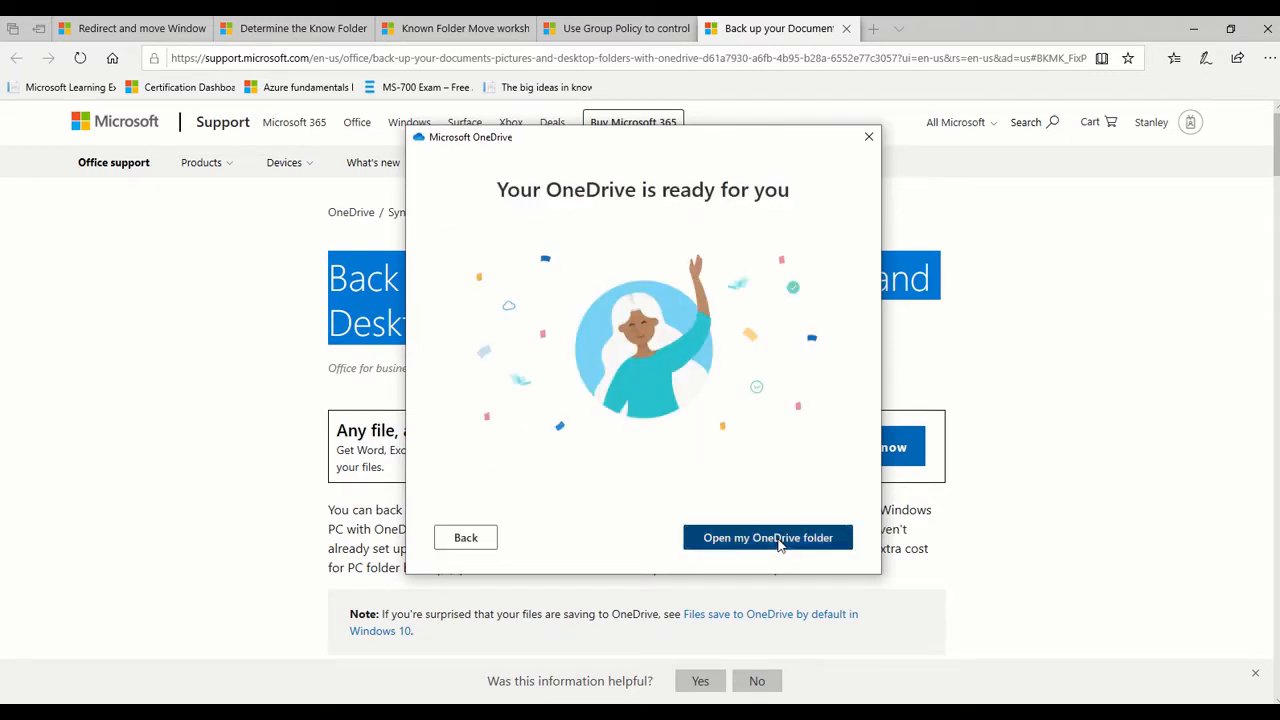
pyautogui.click(780, 540)
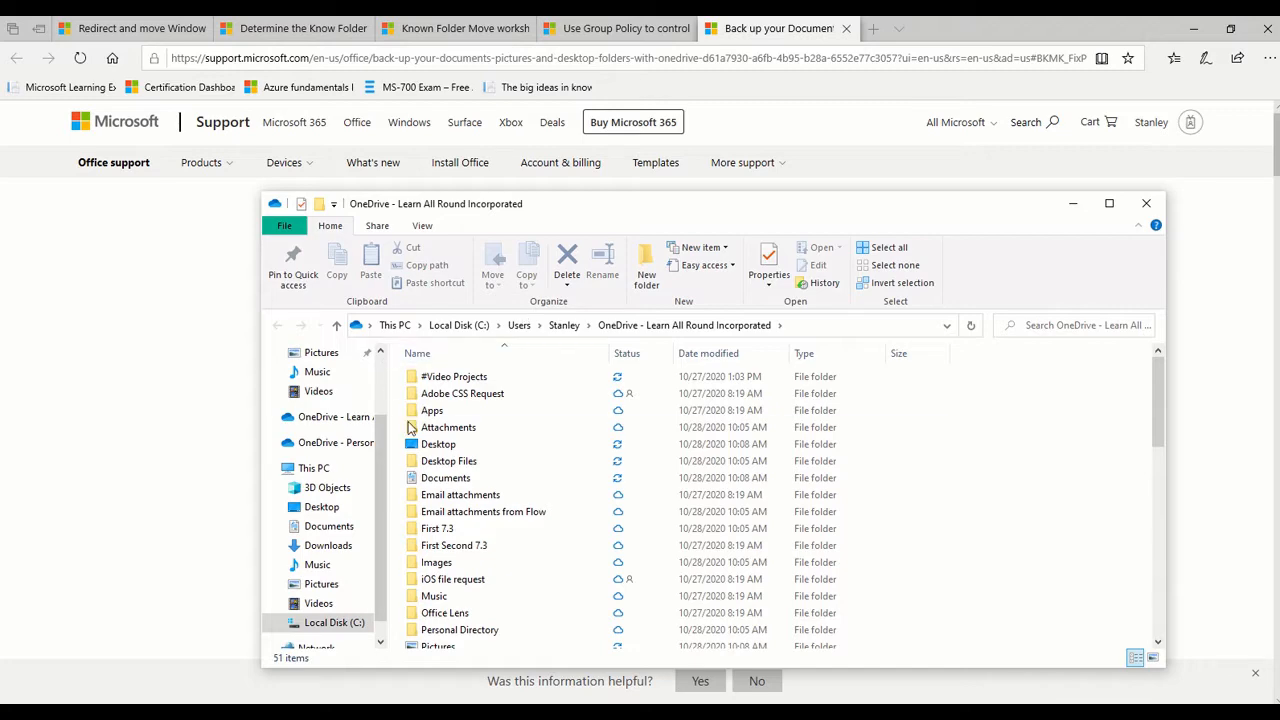
pyautogui.click(1146, 203)
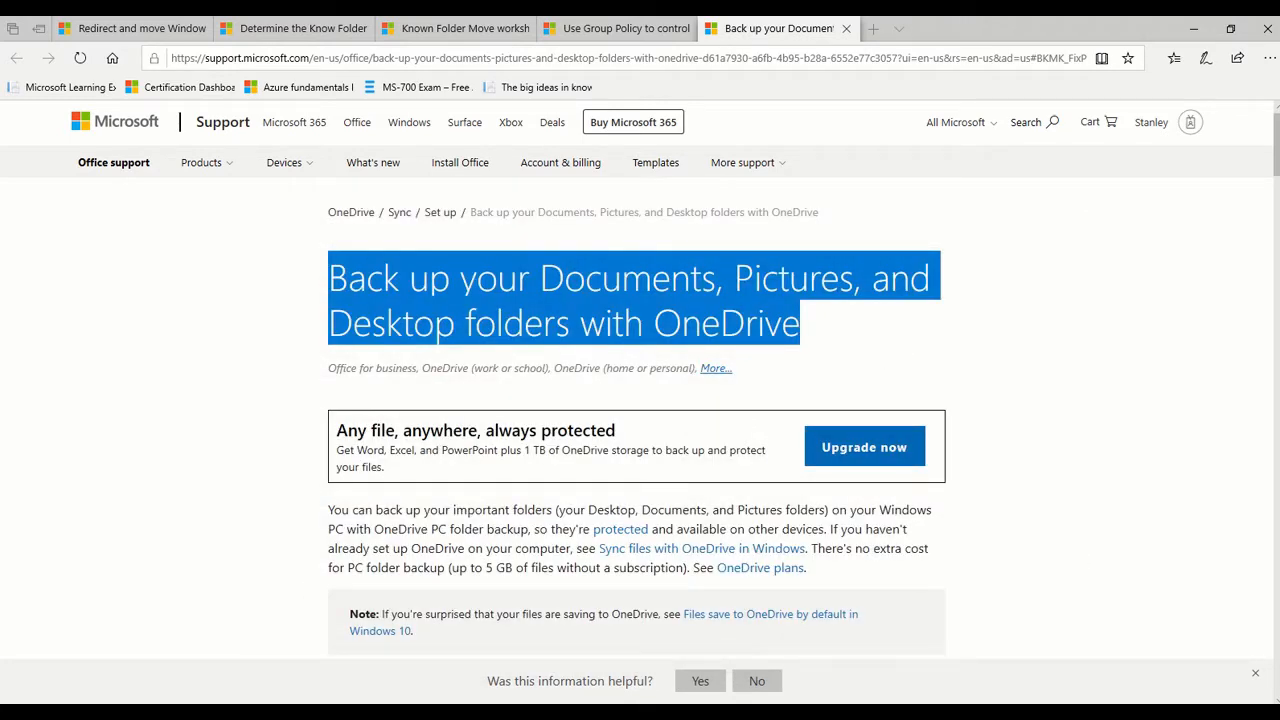
# Open the folder backup management dialog from the OneDrive sync app's settings
pyautogui.click(1150, 712)
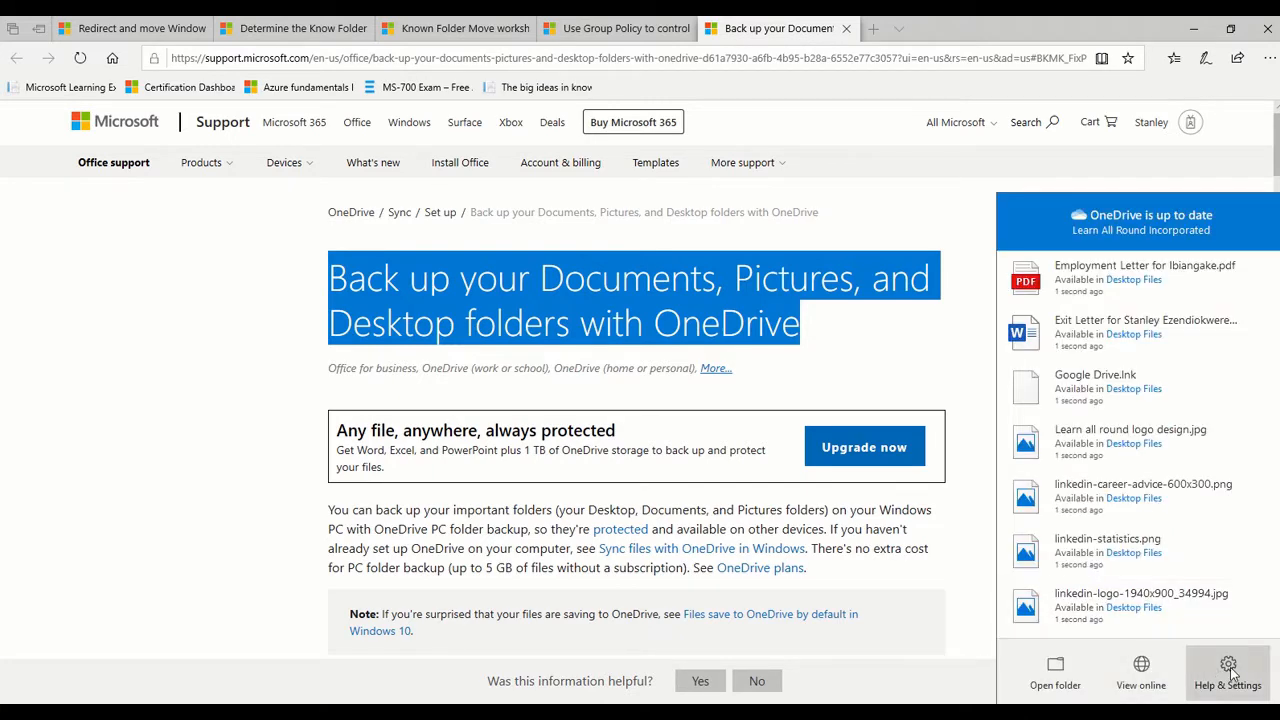
pyautogui.click(1230, 672)
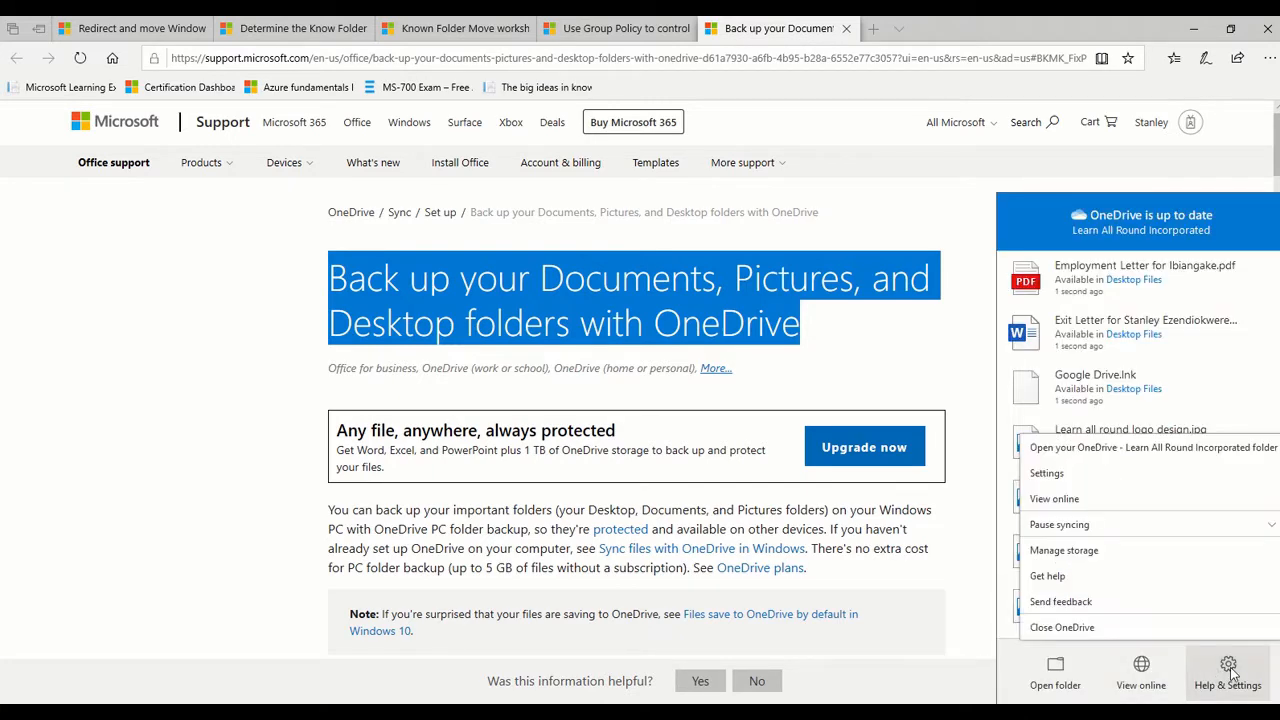
pyautogui.click(1065, 479)
pyautogui.click(584, 190)
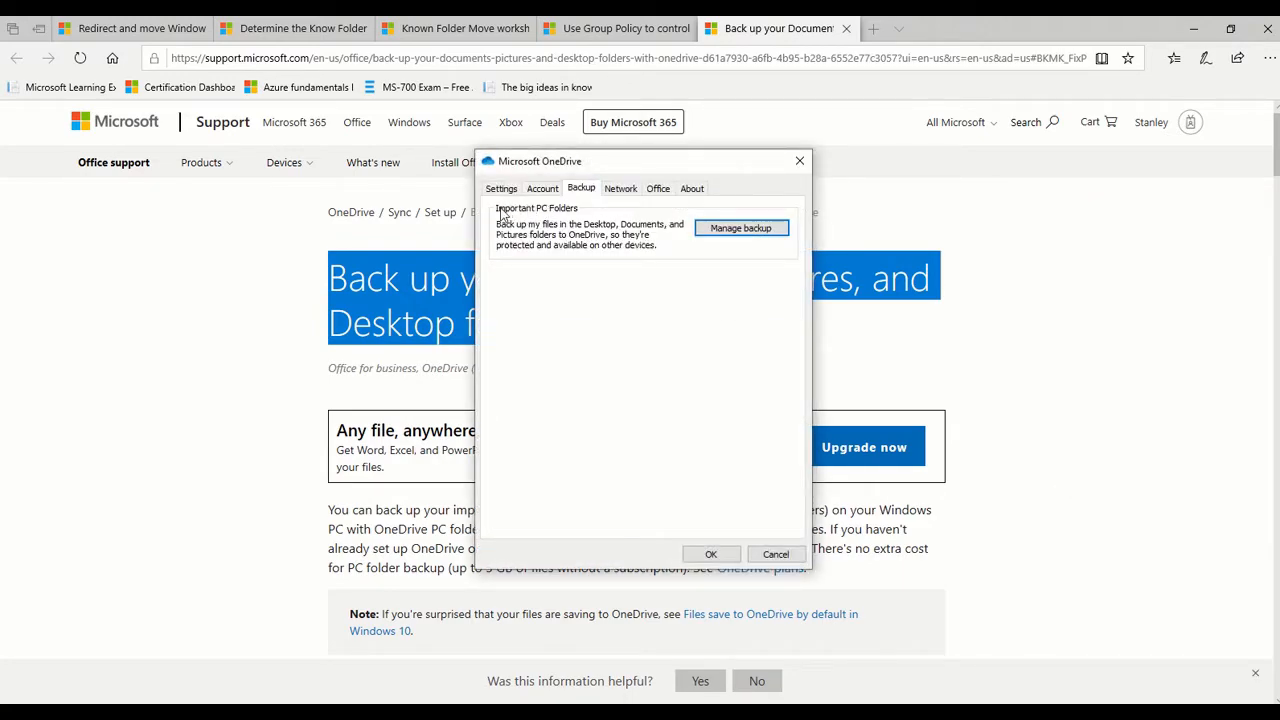
pyautogui.click(740, 231)
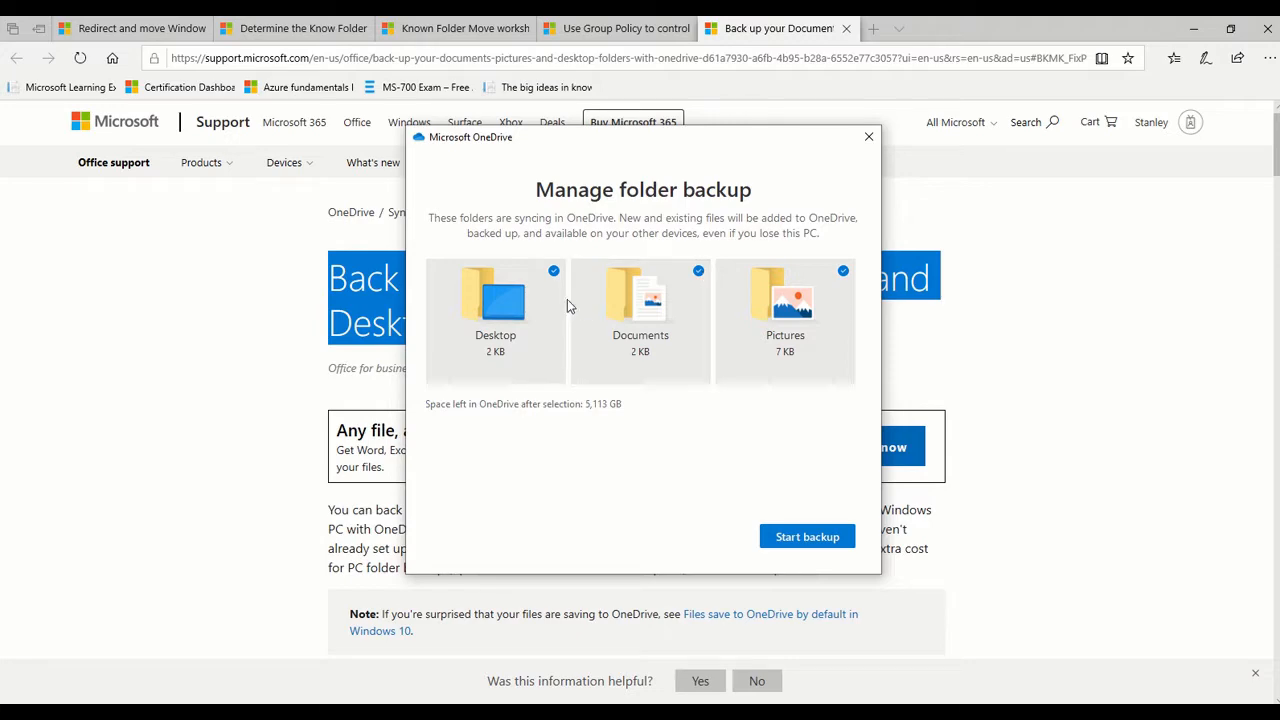
# Exclude the Desktop and Documents folders from the backup selection and include both again
pyautogui.click(553, 271)
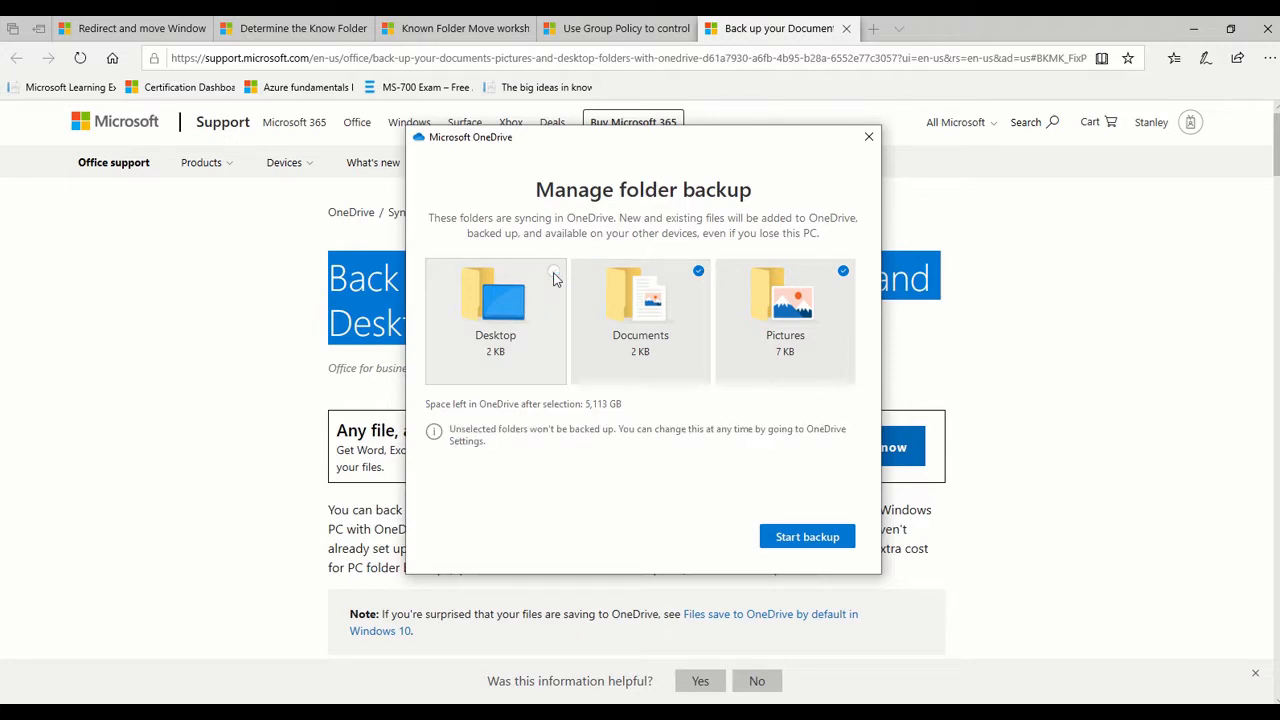
pyautogui.click(698, 272)
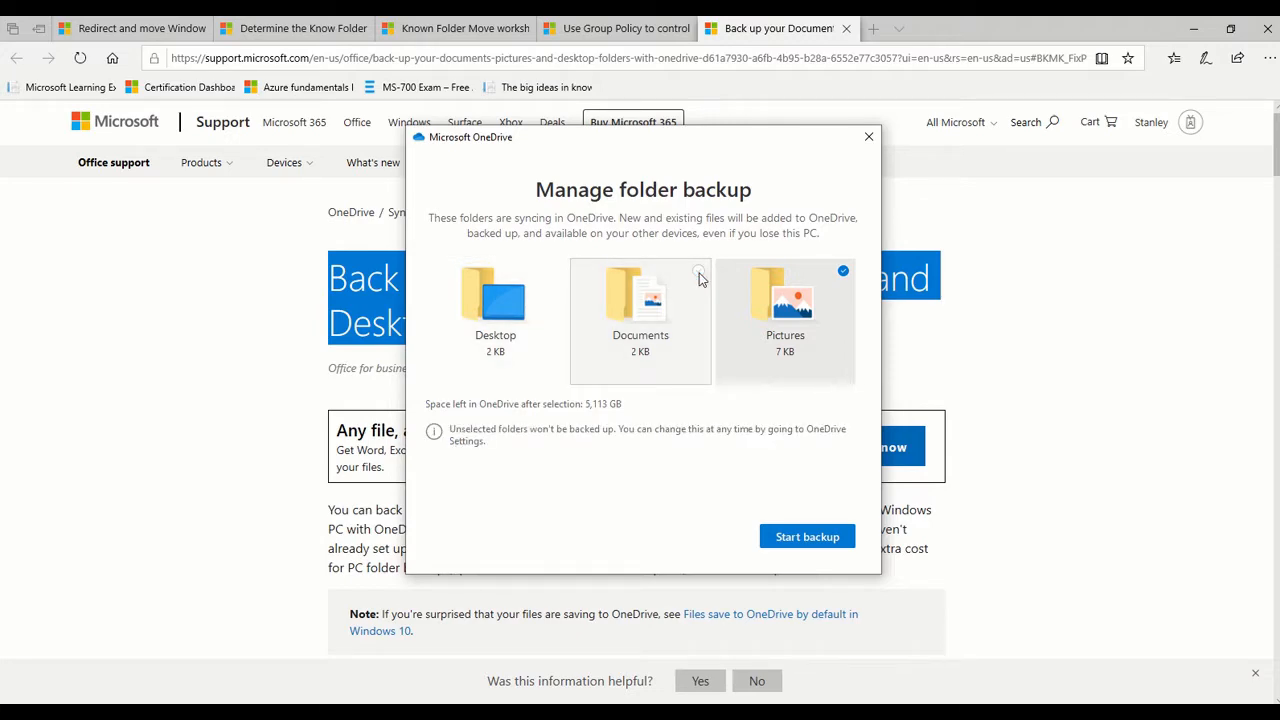
pyautogui.click(553, 272)
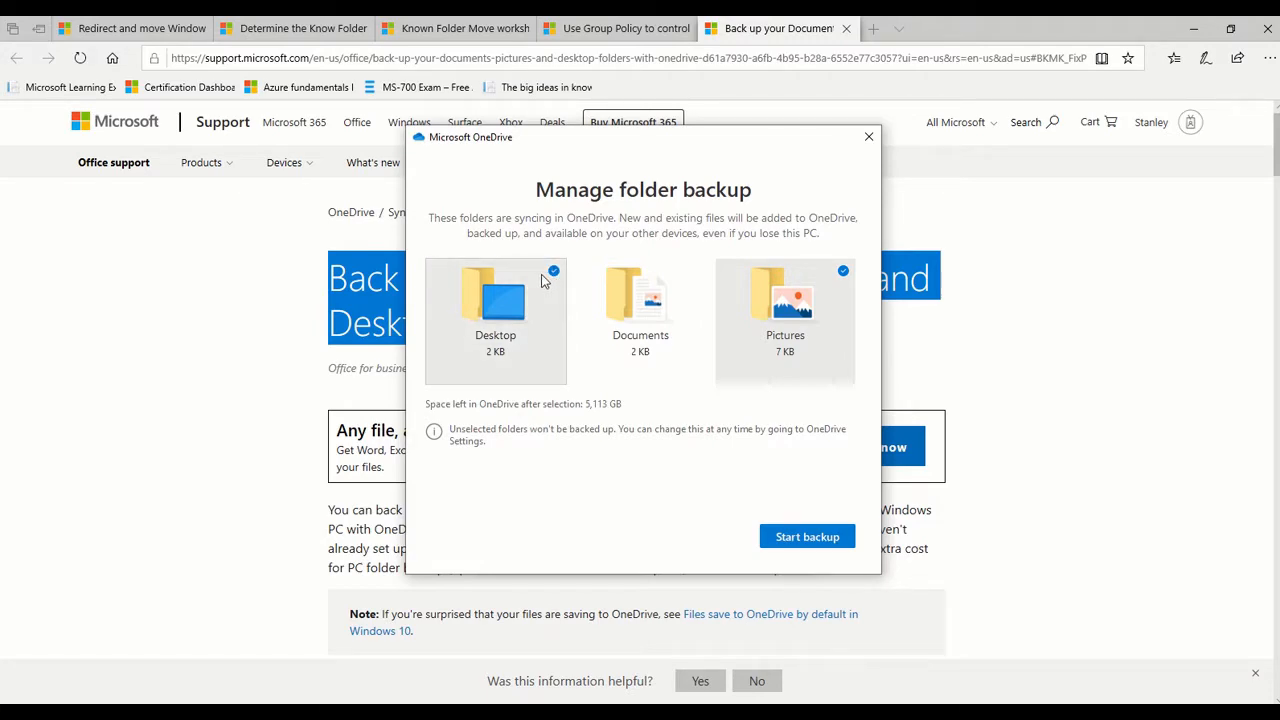
pyautogui.click(698, 272)
# Start the backup of the Desktop, Documents and Pictures folders, and check the sync progress before closing the OneDrive settings
pyautogui.click(796, 539)
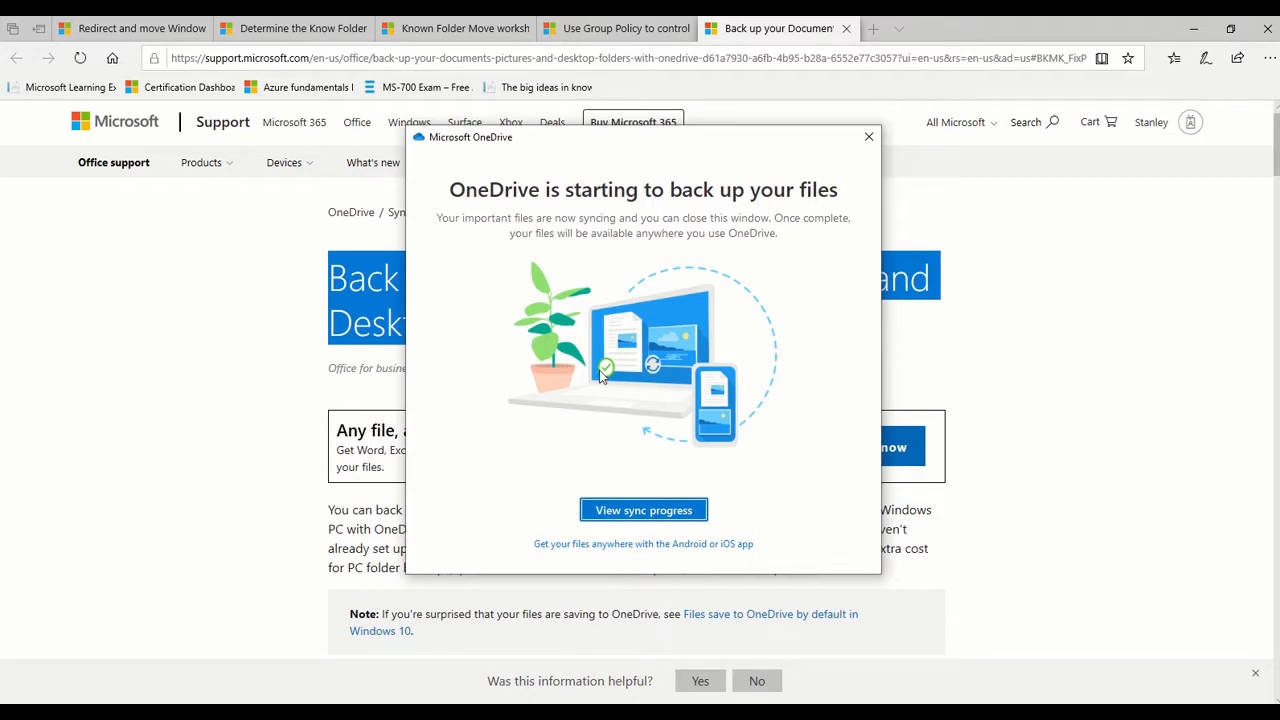
pyautogui.click(667, 519)
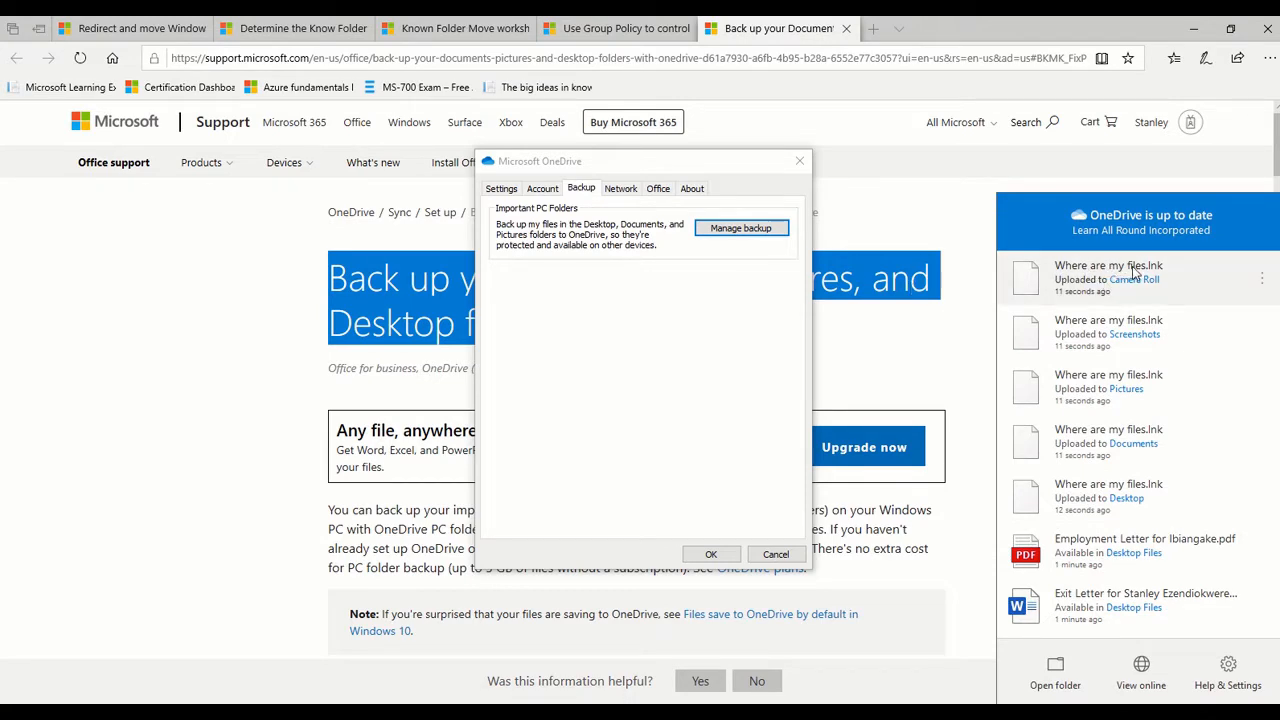
pyautogui.click(709, 554)
# Use the "Where are my files" shortcut on the Windows desktop to inspect the Desktop and Documents folders stored in OneDrive
pyautogui.click(1193, 29)
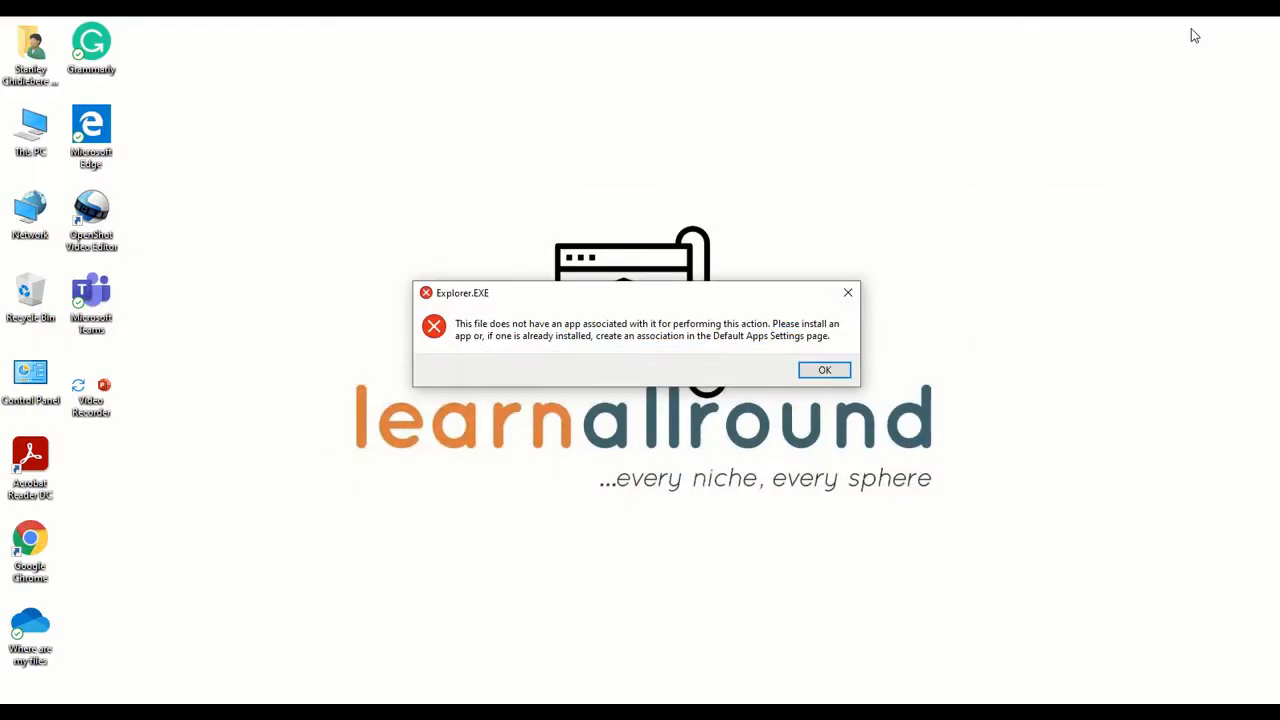
pyautogui.click(810, 368)
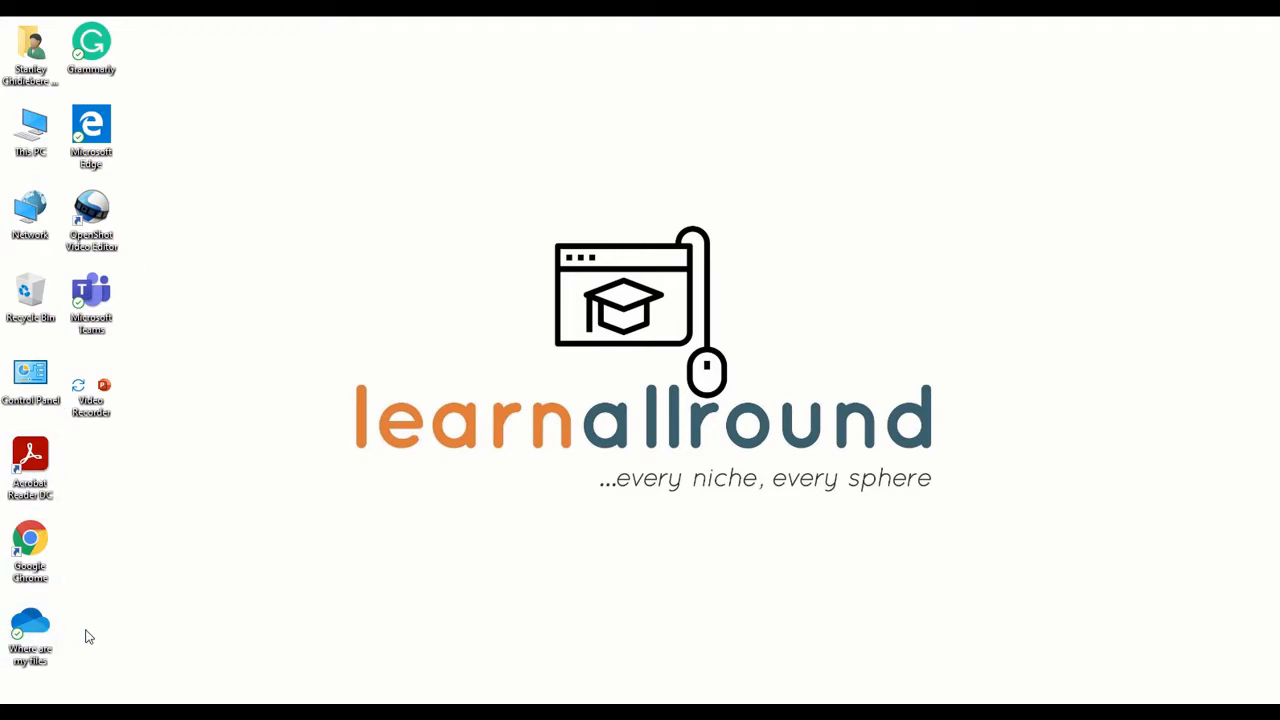
pyautogui.doubleClick(33, 651)
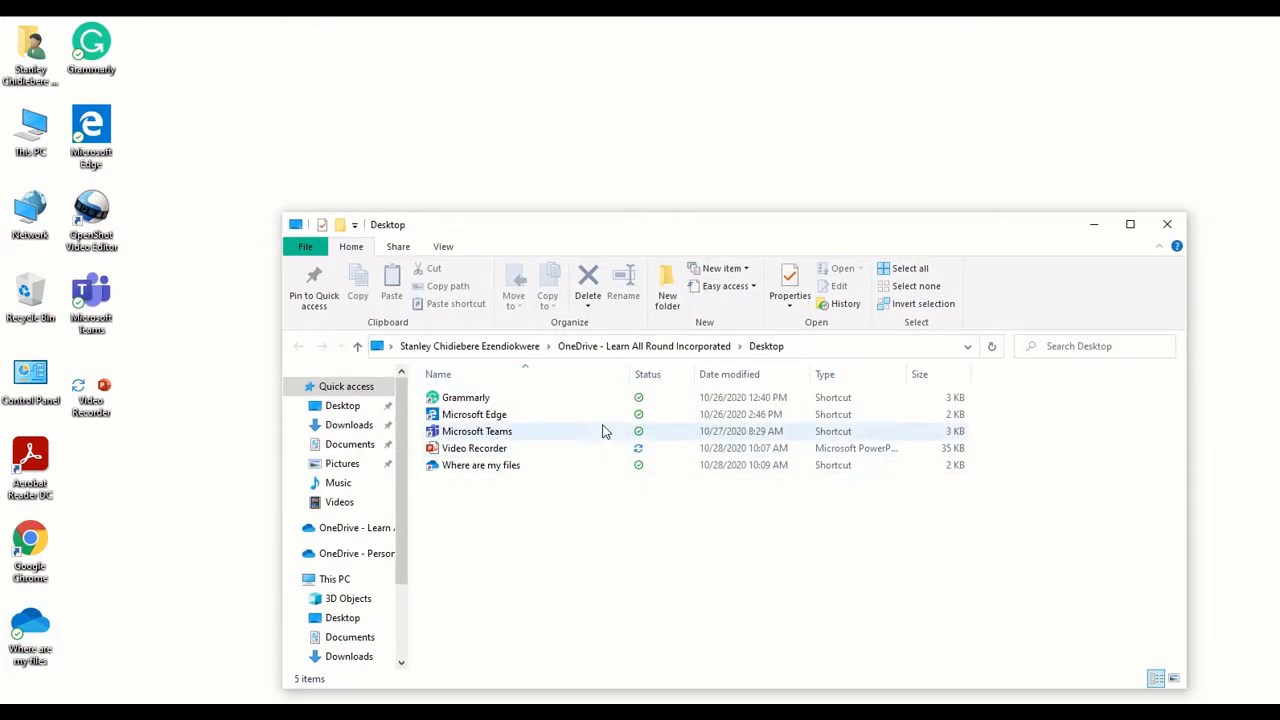
pyautogui.click(352, 444)
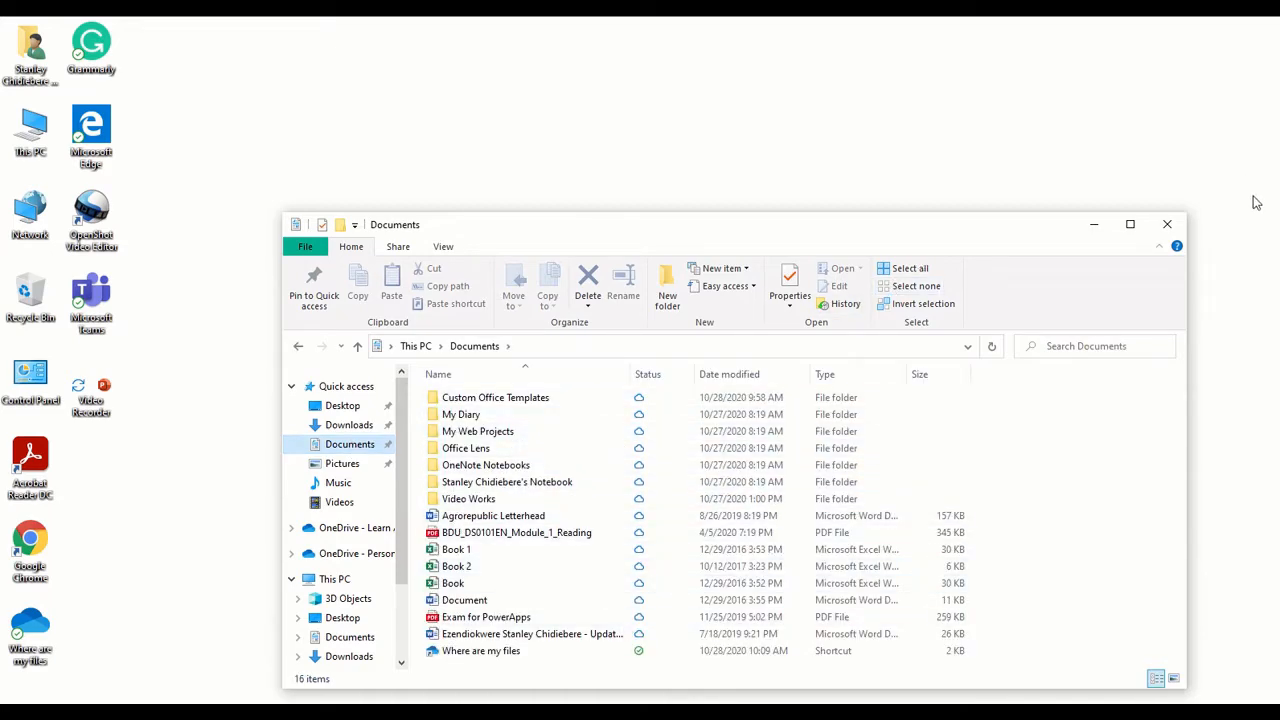
pyautogui.click(1167, 224)
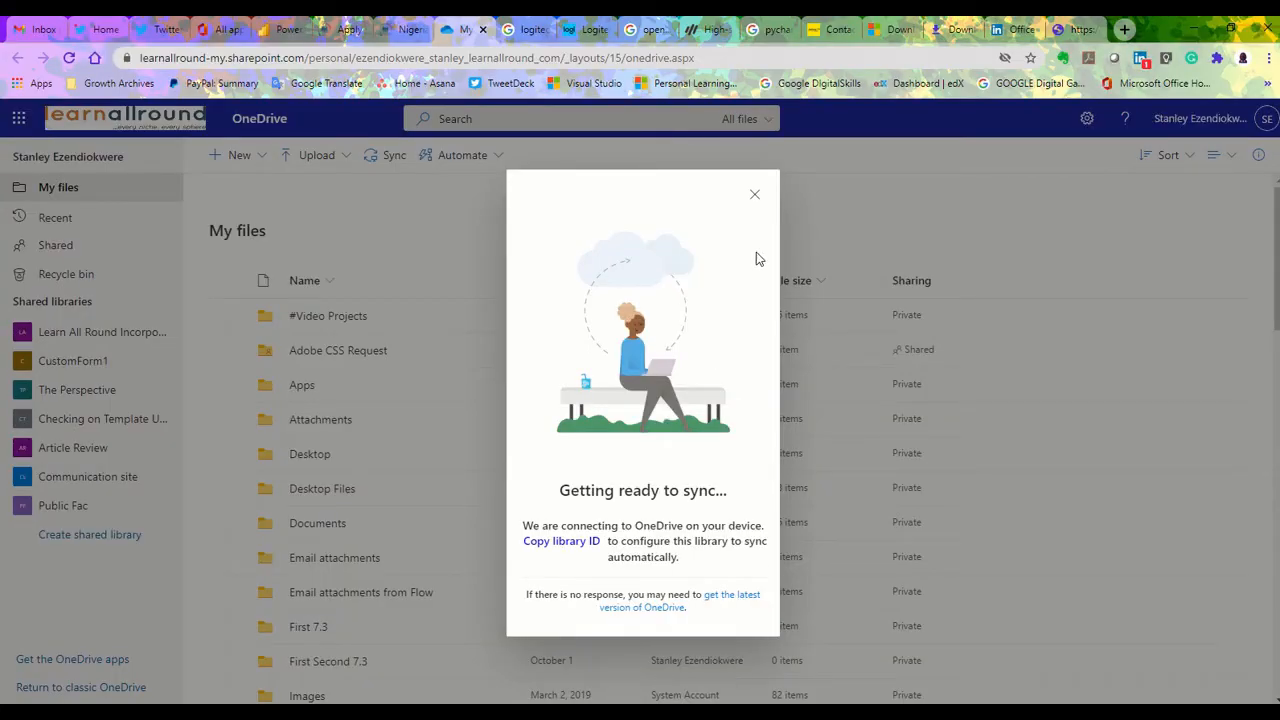
# Dismiss the sync preparation dialog on the OneDrive web page and minimize that browser window
pyautogui.click(756, 195)
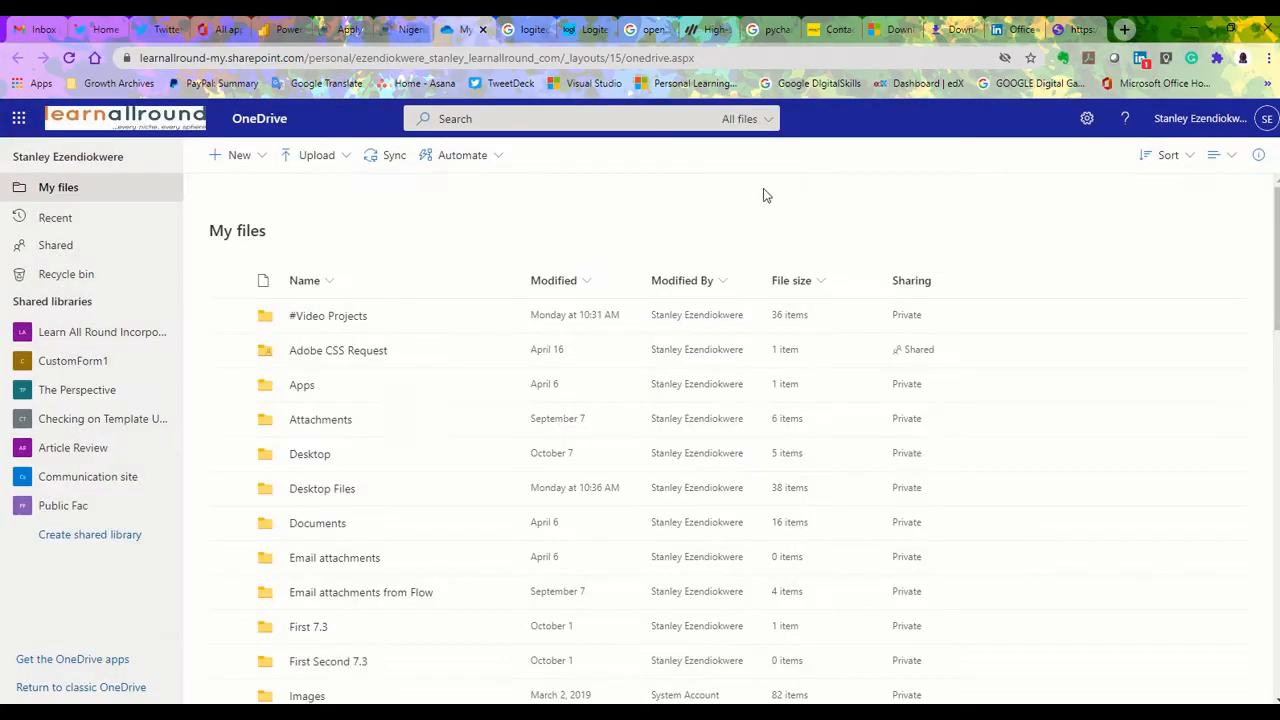
pyautogui.click(1200, 28)
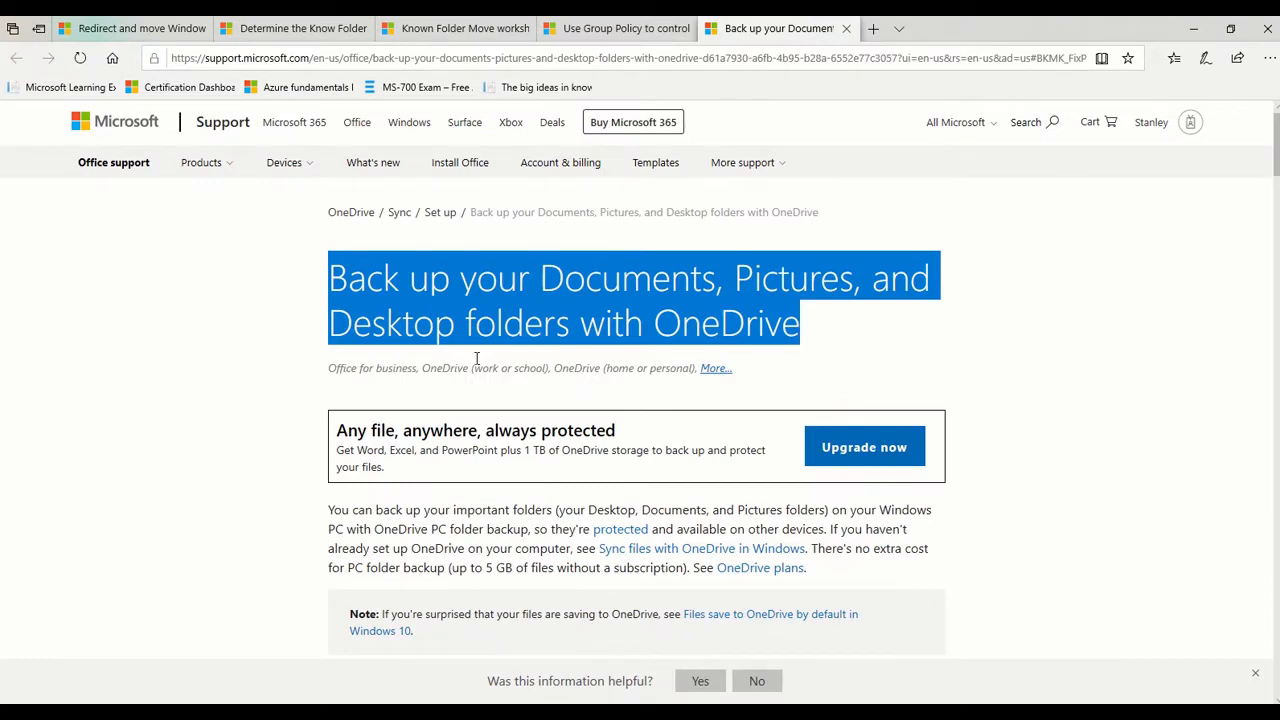
# Review the "Set up PC folder backup" instructions in the Microsoft support article
pyautogui.click(752, 318)
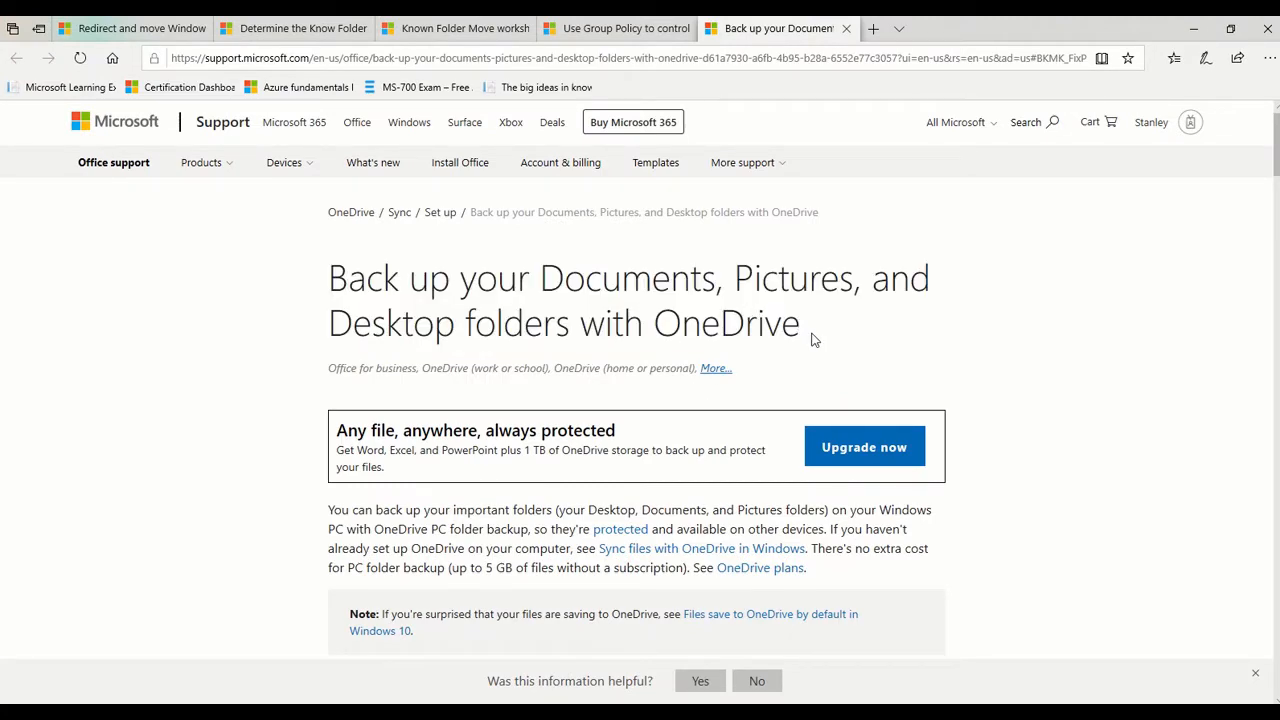
pyautogui.scroll(-3, 986, 347)
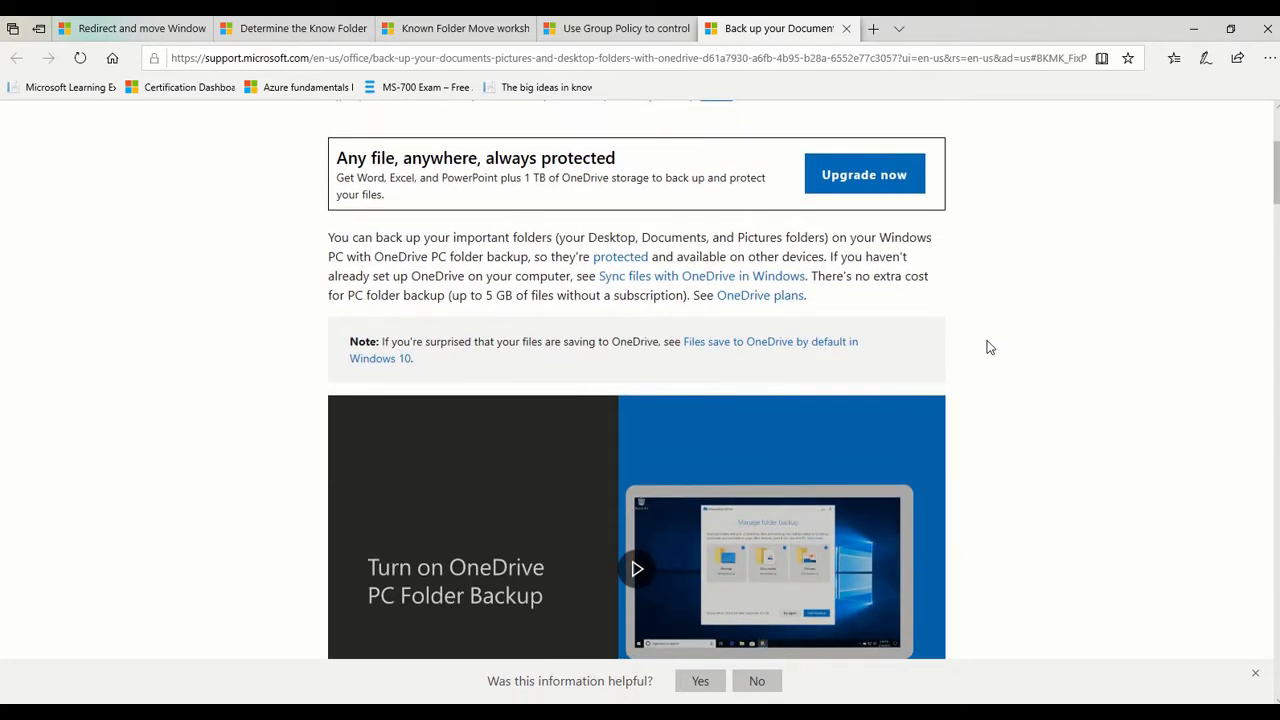
pyautogui.scroll(-5, 986, 347)
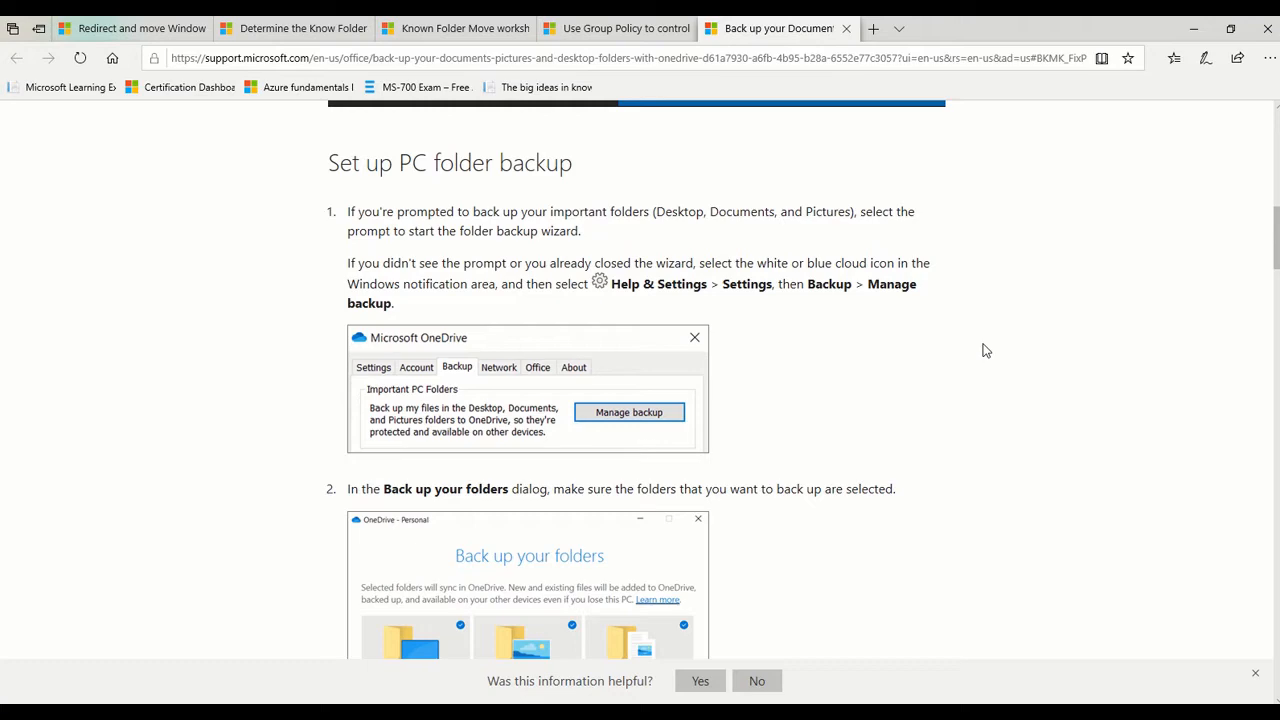
pyautogui.scroll(-3, 986, 350)
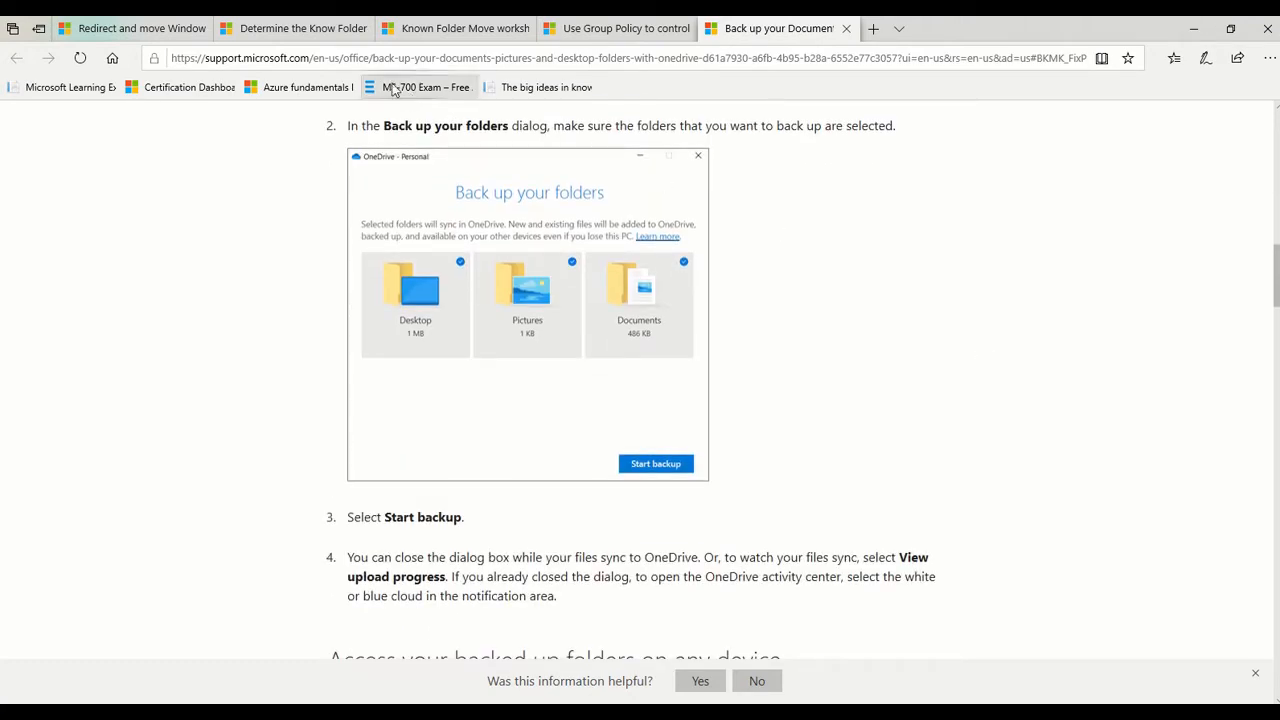
# Glance at the Known Folder Move eligibility article and return to the documentation on redirecting Windows known folders
pyautogui.moveTo(296, 34)
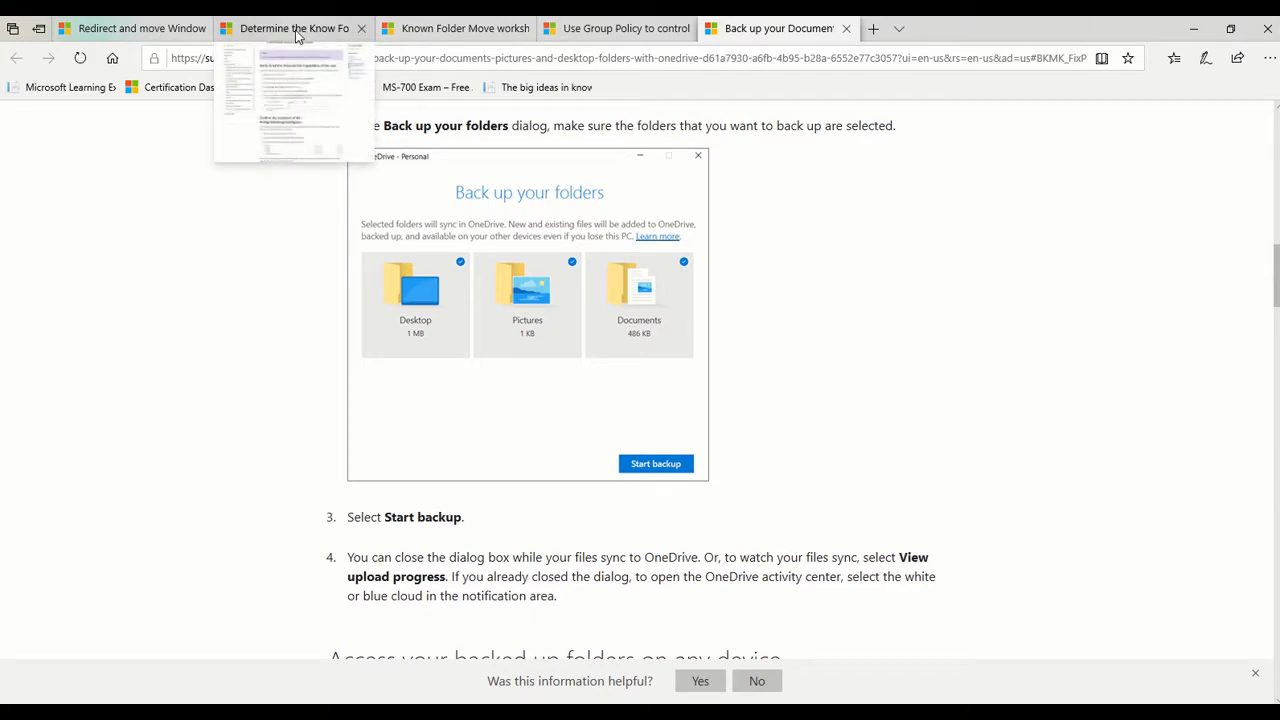
pyautogui.click(296, 34)
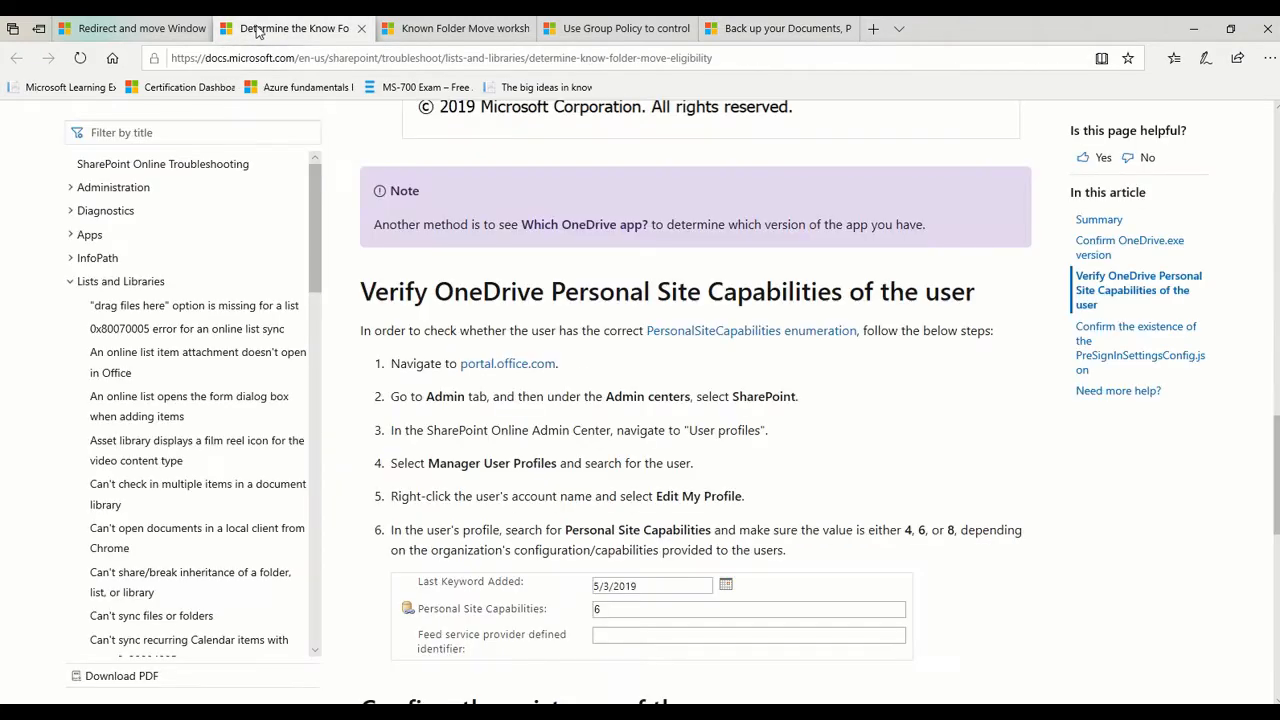
pyautogui.click(160, 28)
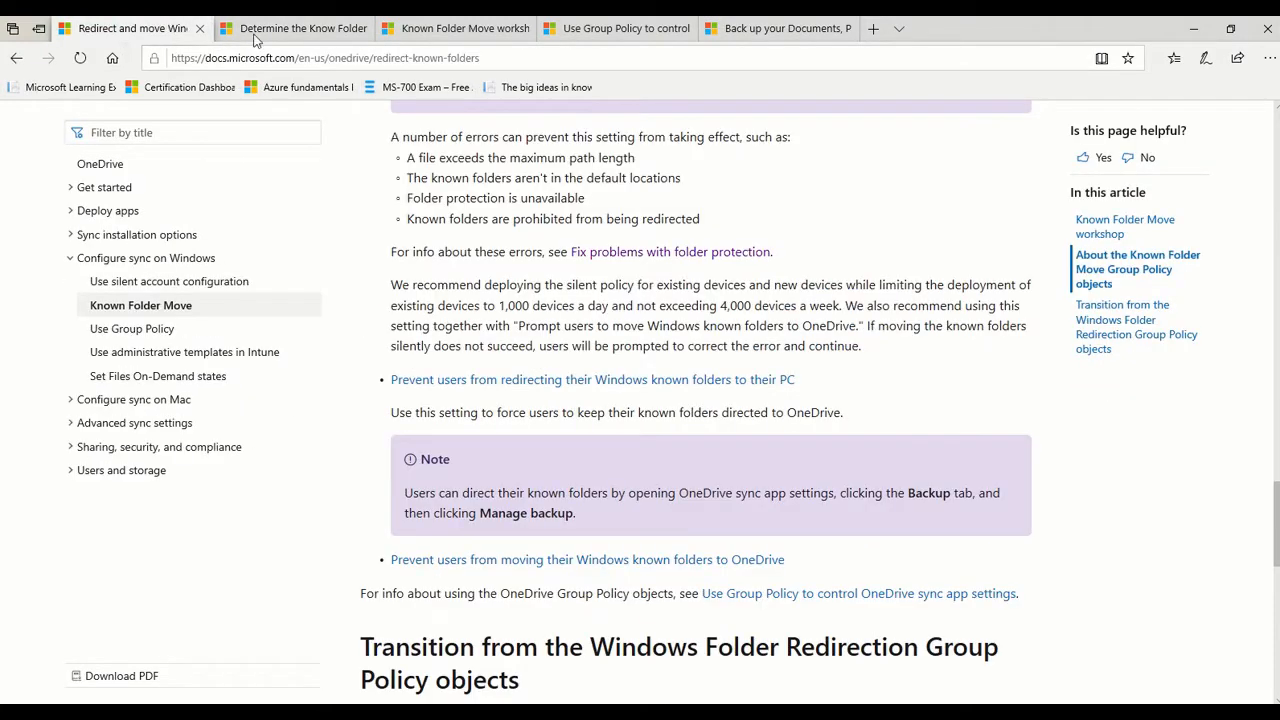
# Review the "Prompt users to move Windows known folders to OneDrive" setting and its example dialog in the Known Folder Move article
pyautogui.scroll(12, 779, 413)
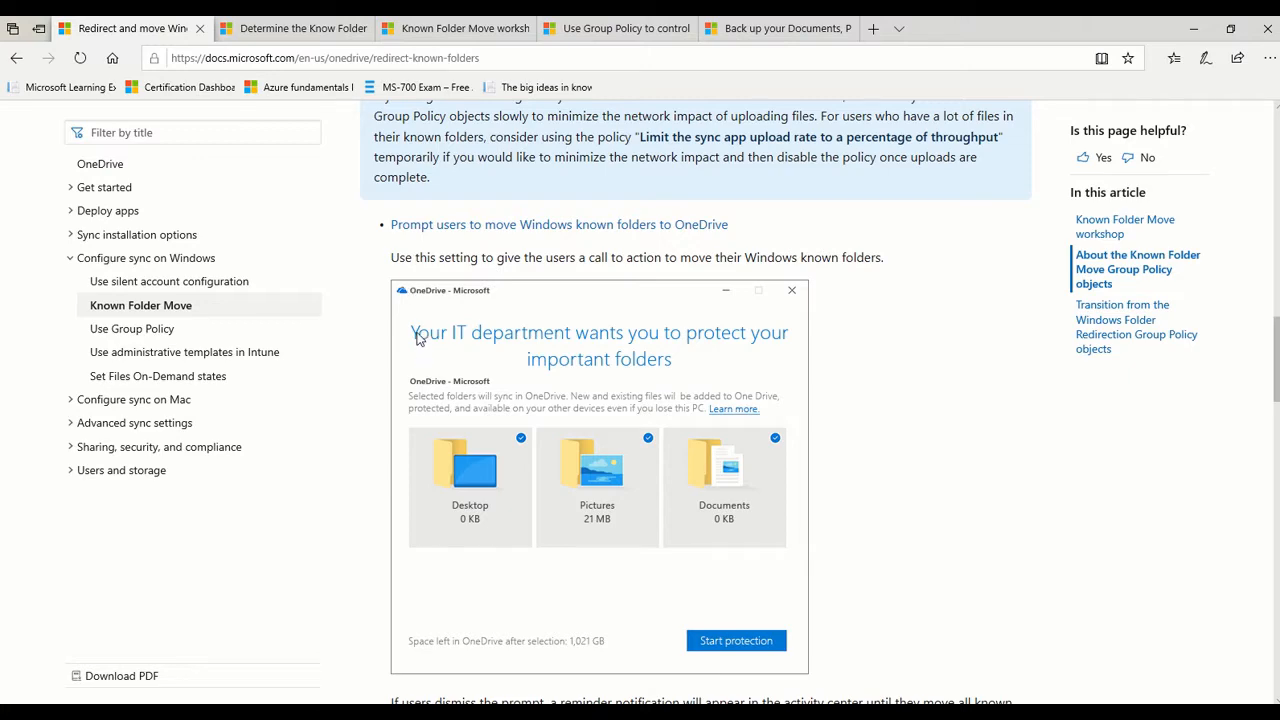
pyautogui.moveTo(392, 257); pyautogui.dragTo(806, 275)
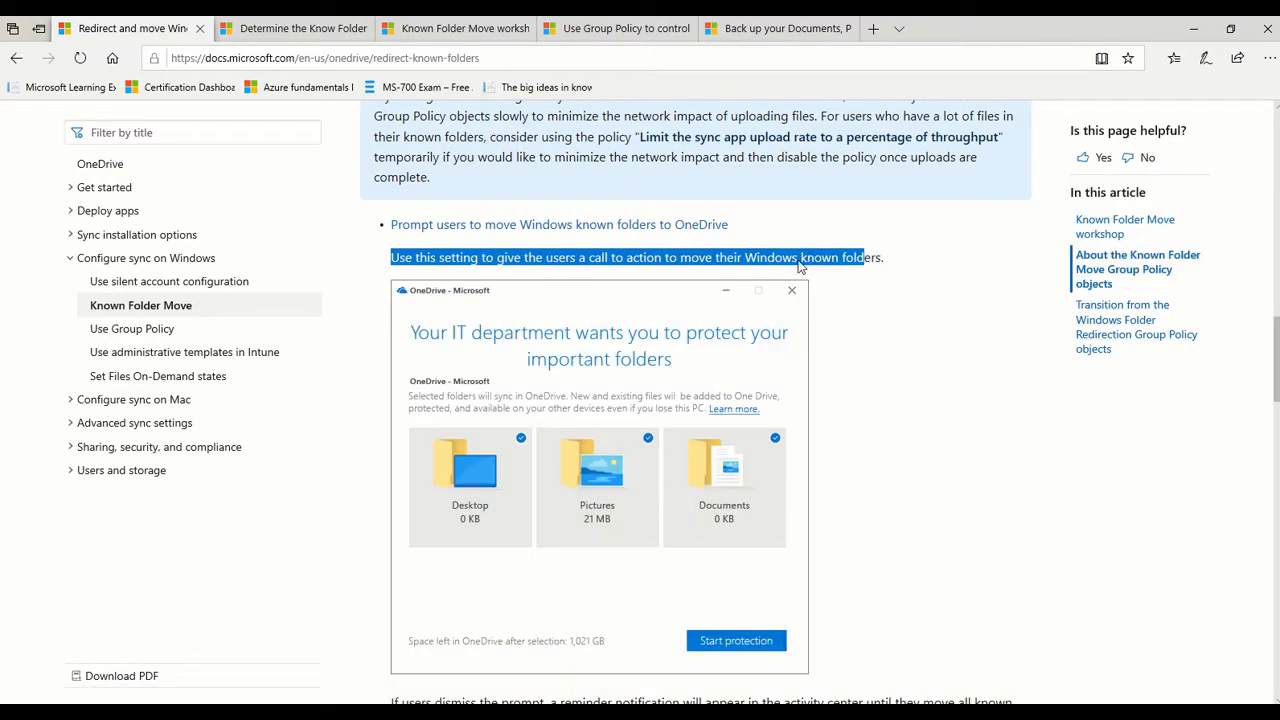
pyautogui.click(800, 268)
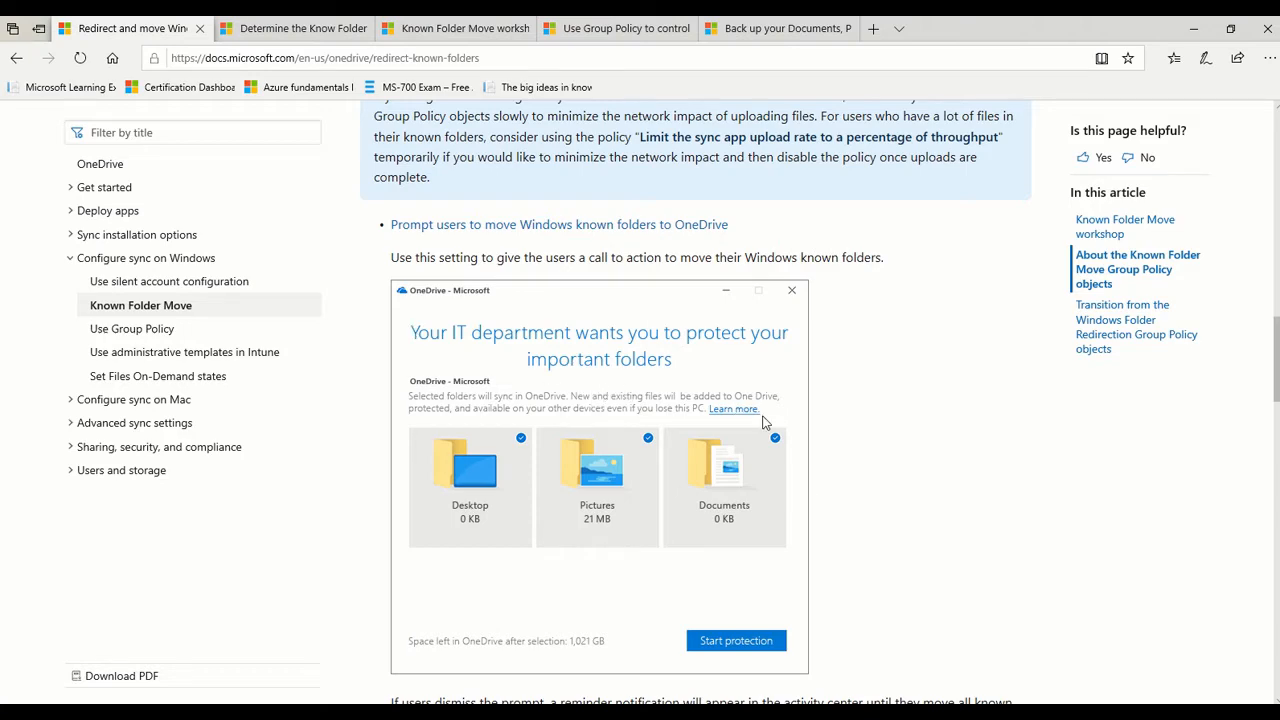
pyautogui.scroll(-2, 765, 425)
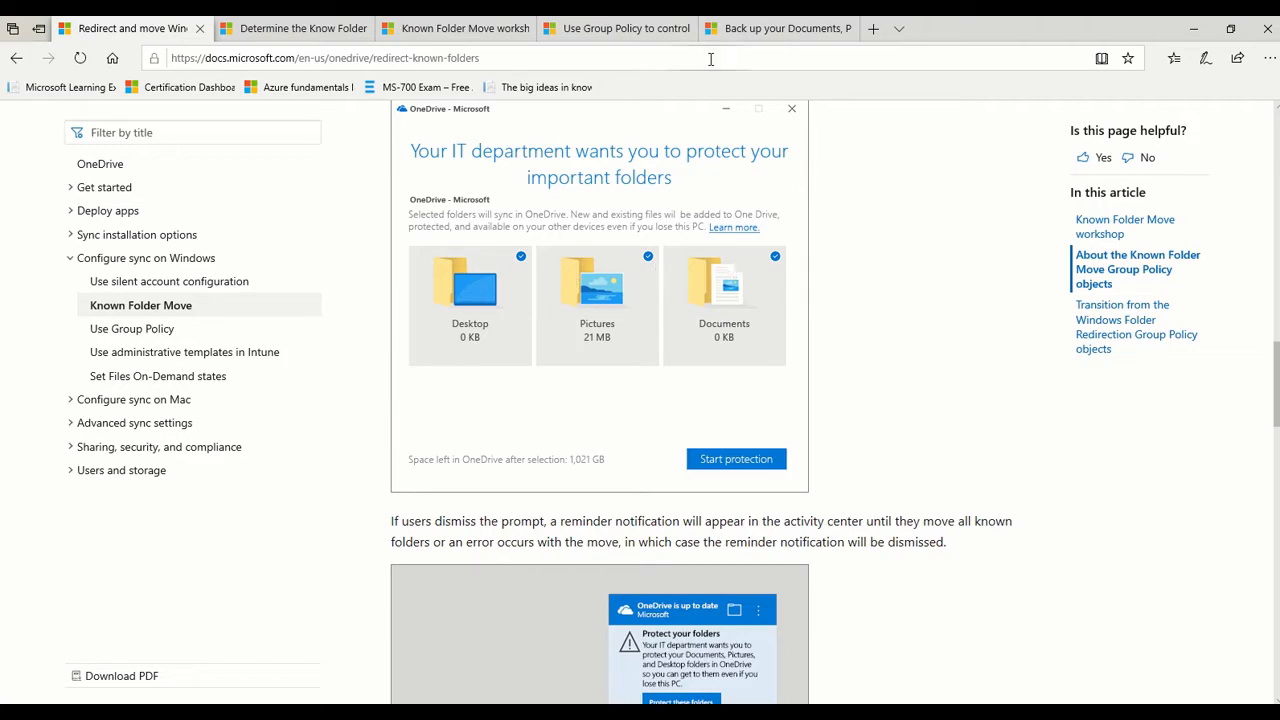
# Examine the prompt-users policy in the Use Group Policy article, including its enable and disable behaviour, registry key and tenant ID
pyautogui.click(624, 30)
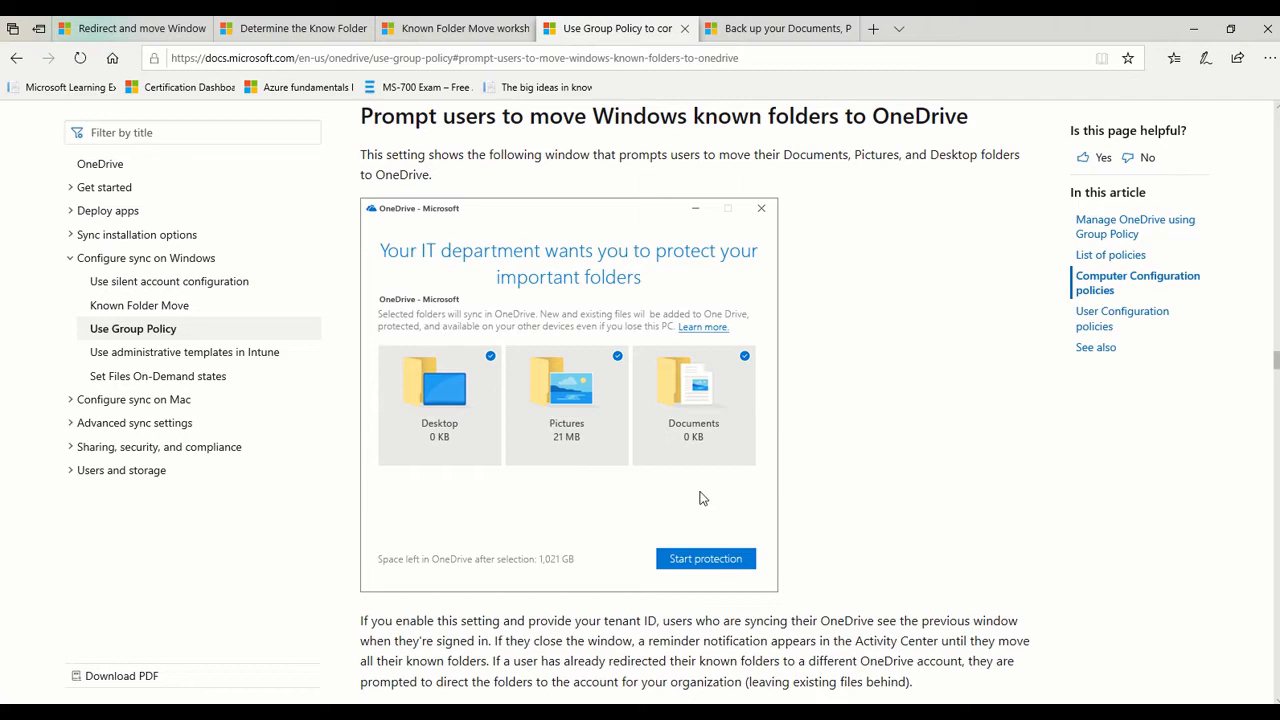
pyautogui.moveTo(358, 112); pyautogui.dragTo(505, 167)
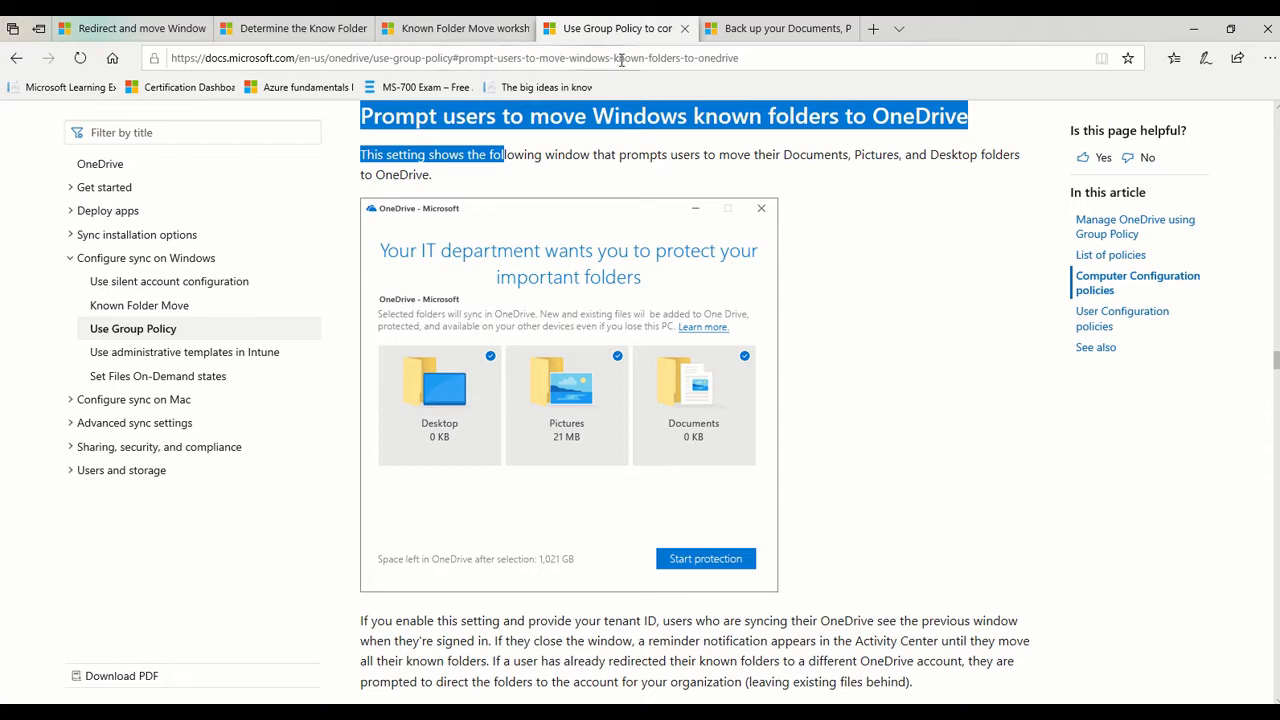
pyautogui.click(524, 151)
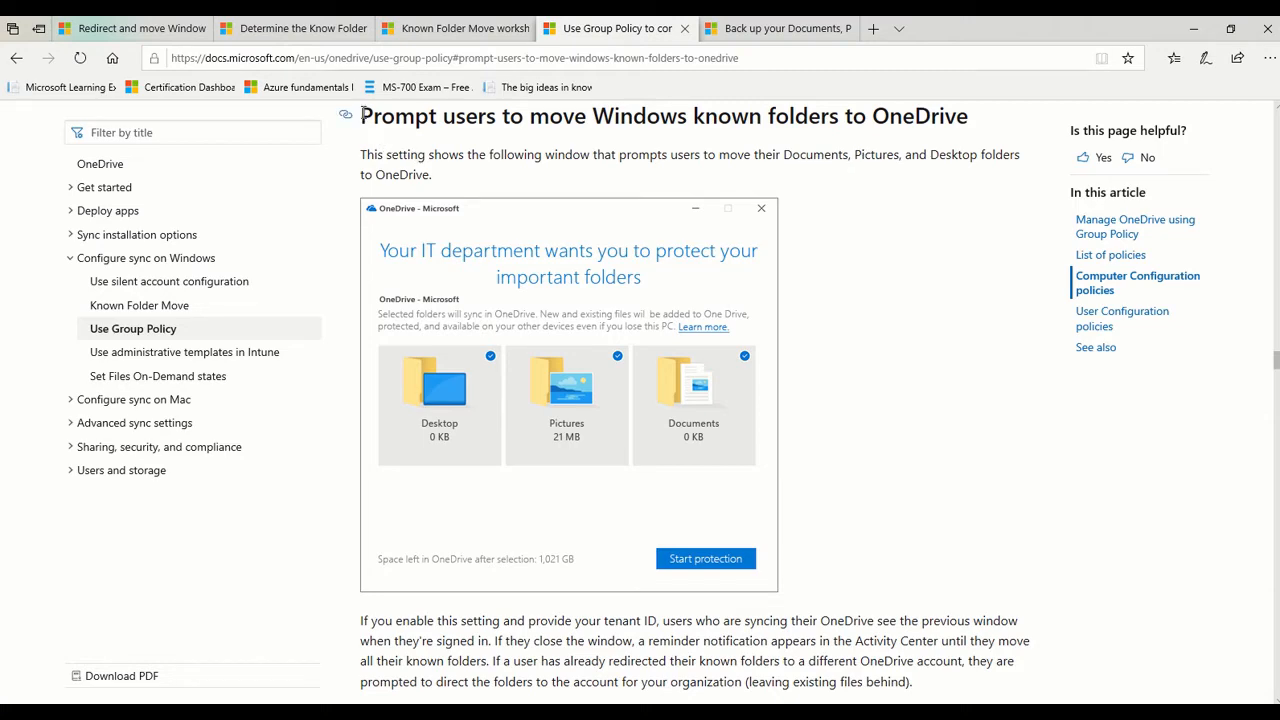
pyautogui.moveTo(362, 113); pyautogui.dragTo(562, 155)
pyautogui.click(913, 249)
pyautogui.scroll(-2, 878, 265)
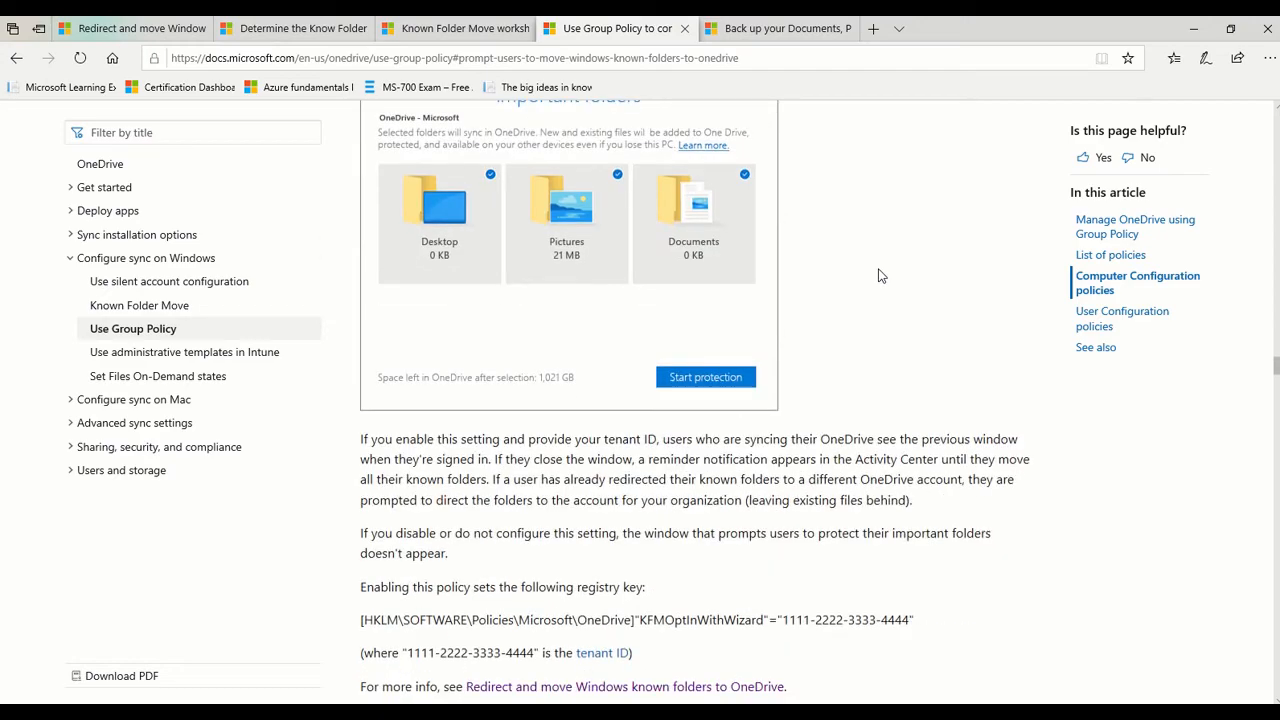
pyautogui.scroll(-1, 880, 276)
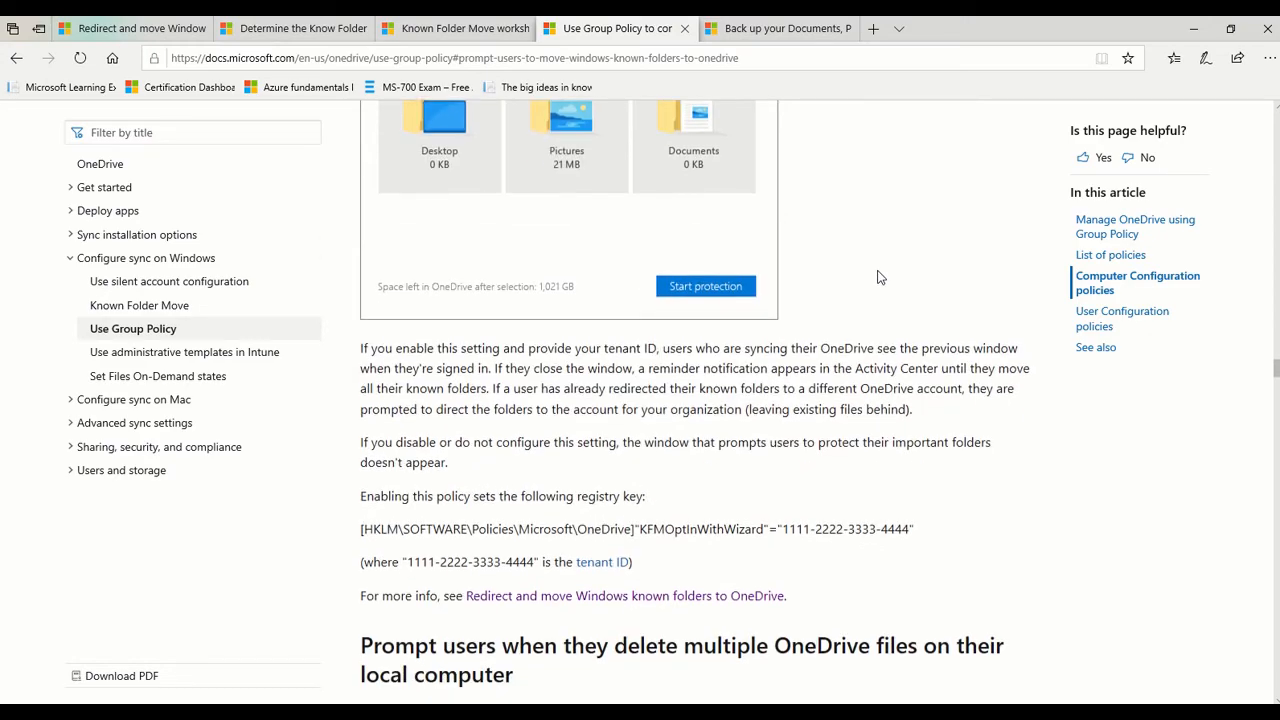
pyautogui.moveTo(360, 346); pyautogui.dragTo(722, 588)
pyautogui.click(730, 587)
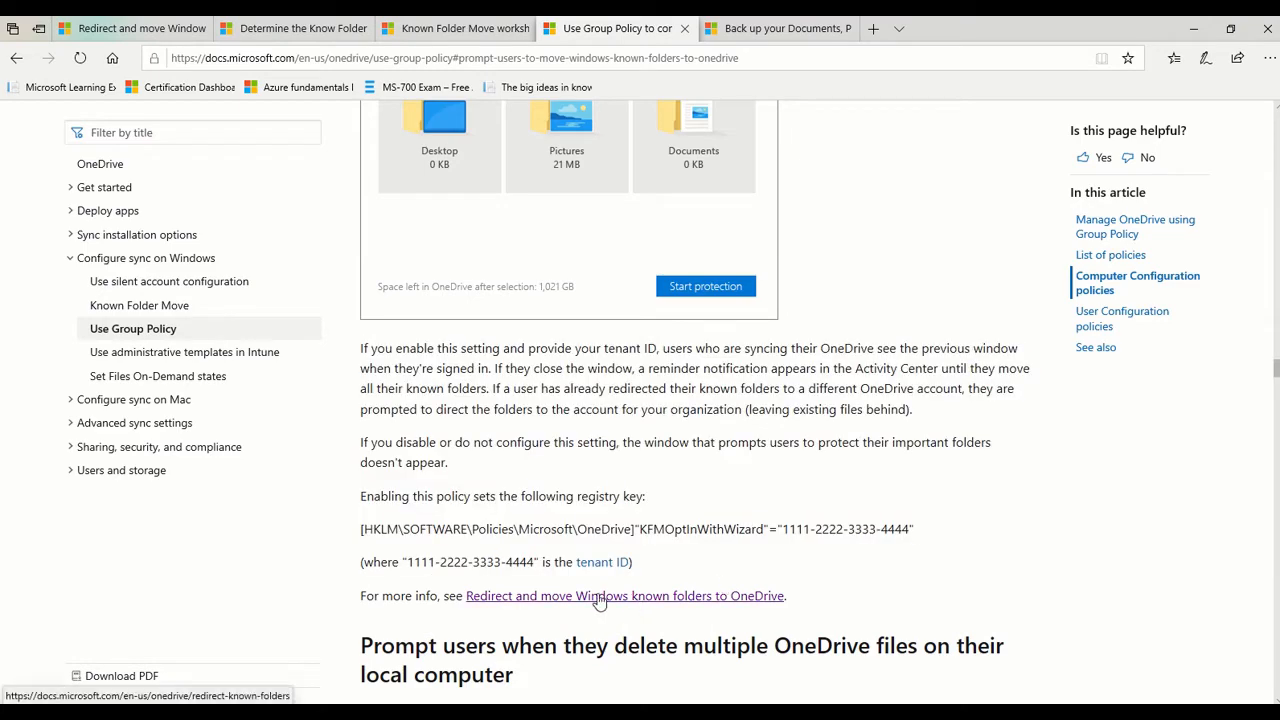
# Return to the article on redirecting Windows known folders and review the reminder notification and deployment recommendations for the prompt policy
pyautogui.click(563, 597)
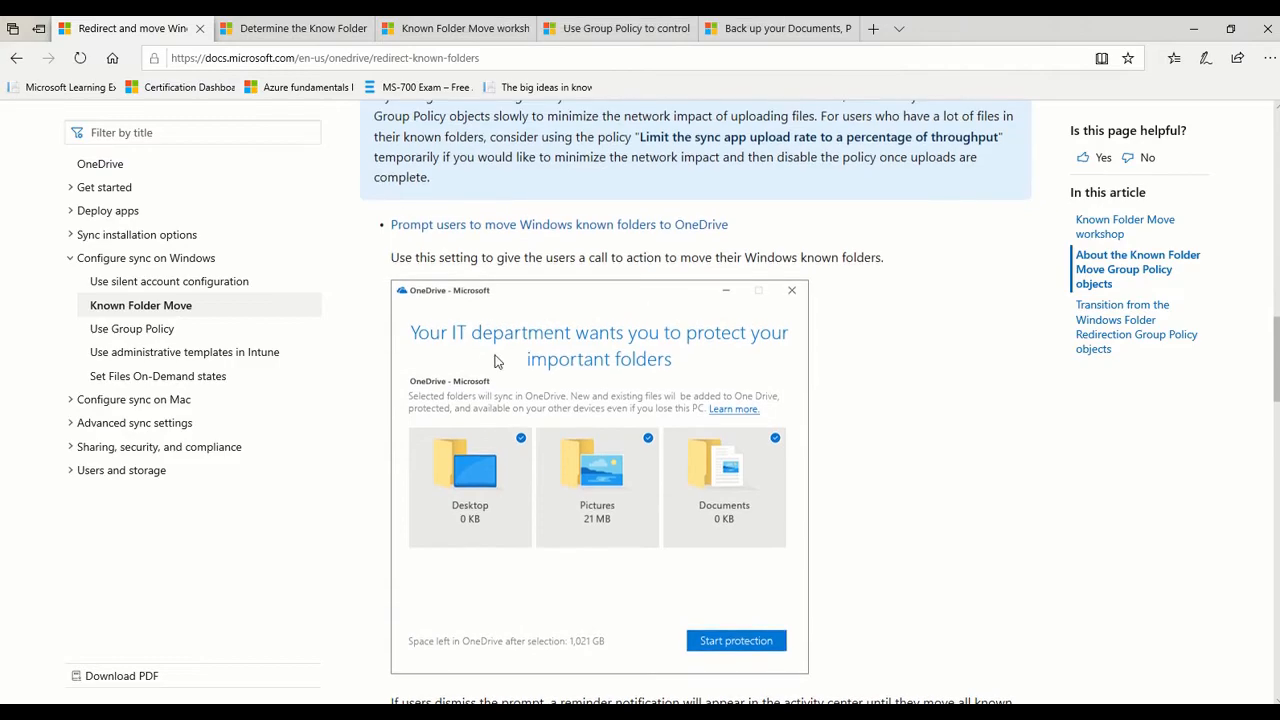
pyautogui.scroll(-5, 808, 303)
pyautogui.scroll(-2, 837, 300)
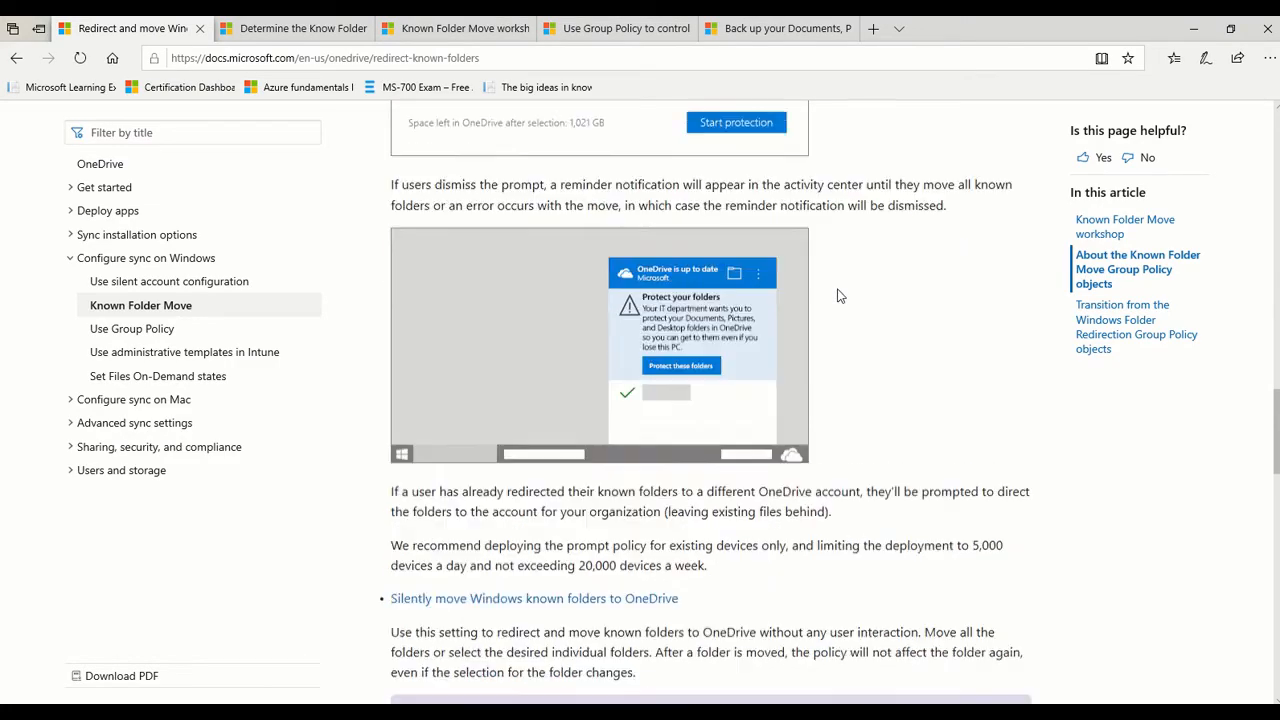
# Highlight the description and note under "Silently move Windows known folders to OneDrive" while reviewing that setting
pyautogui.scroll(-3, 837, 305)
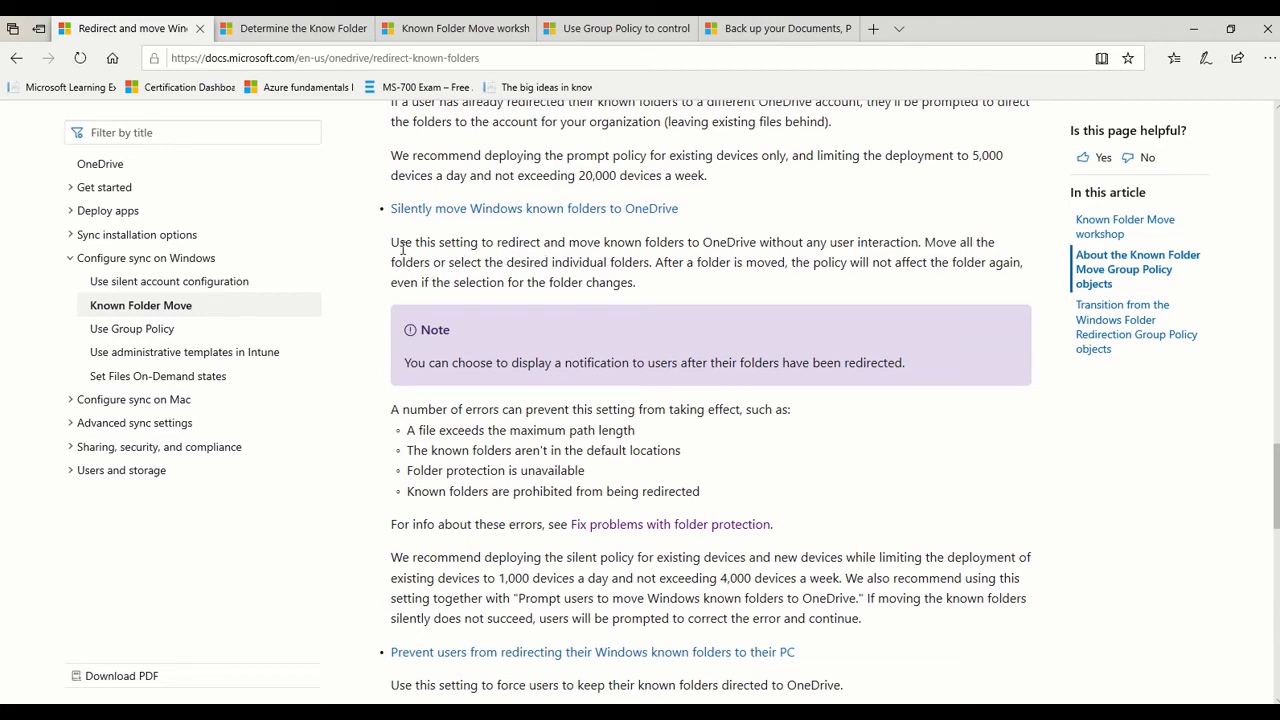
pyautogui.moveTo(391, 243); pyautogui.dragTo(645, 289)
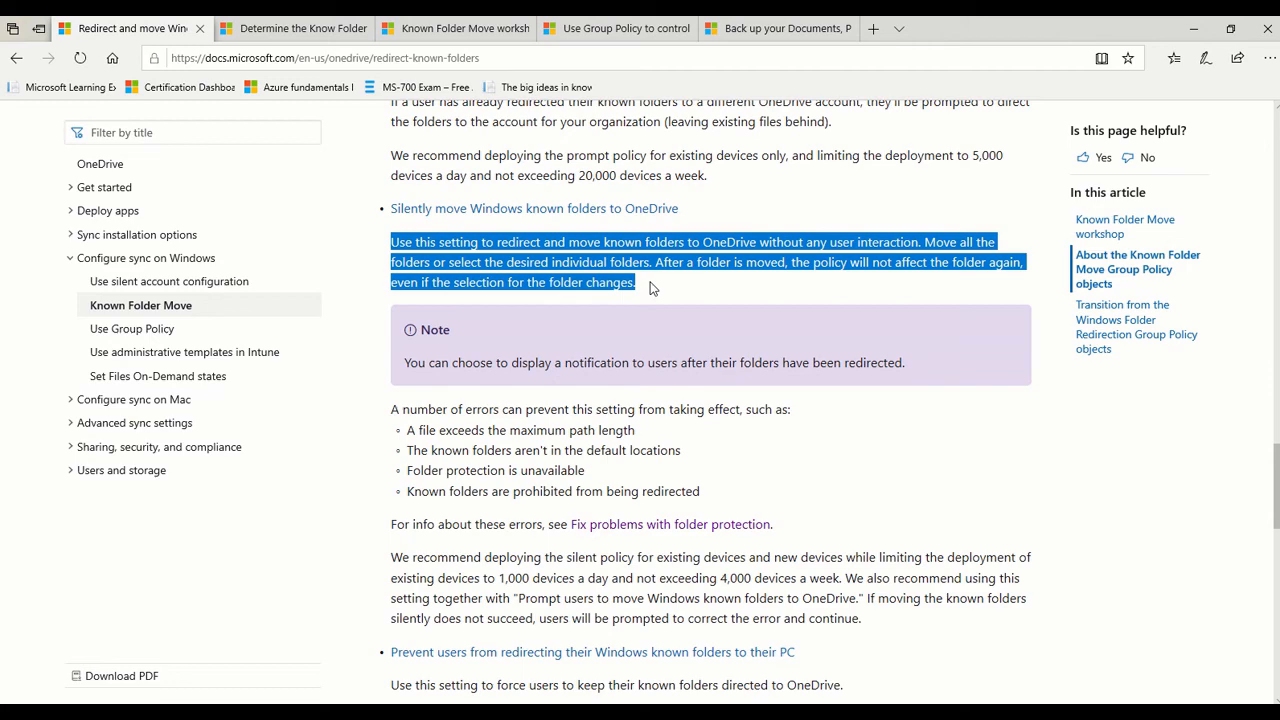
pyautogui.click(447, 268)
pyautogui.moveTo(391, 245); pyautogui.dragTo(663, 293)
pyautogui.moveTo(663, 295); pyautogui.dragTo(924, 378)
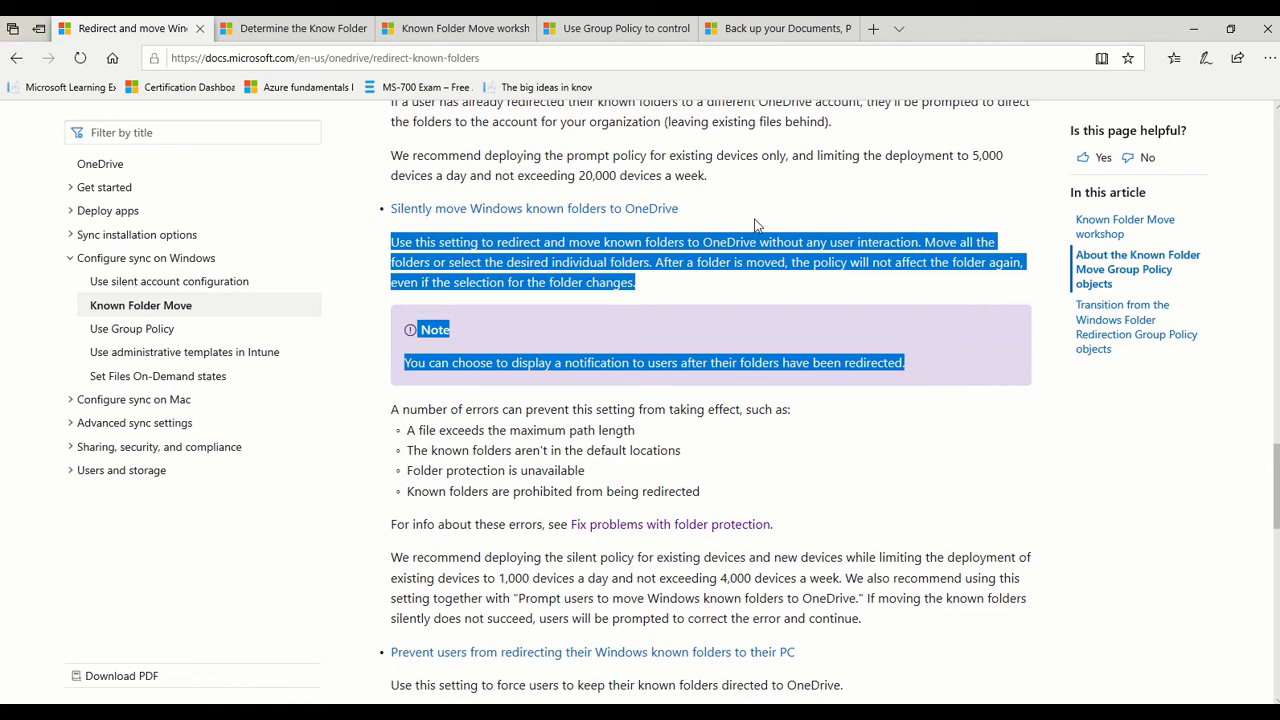
pyautogui.moveTo(519, 22)
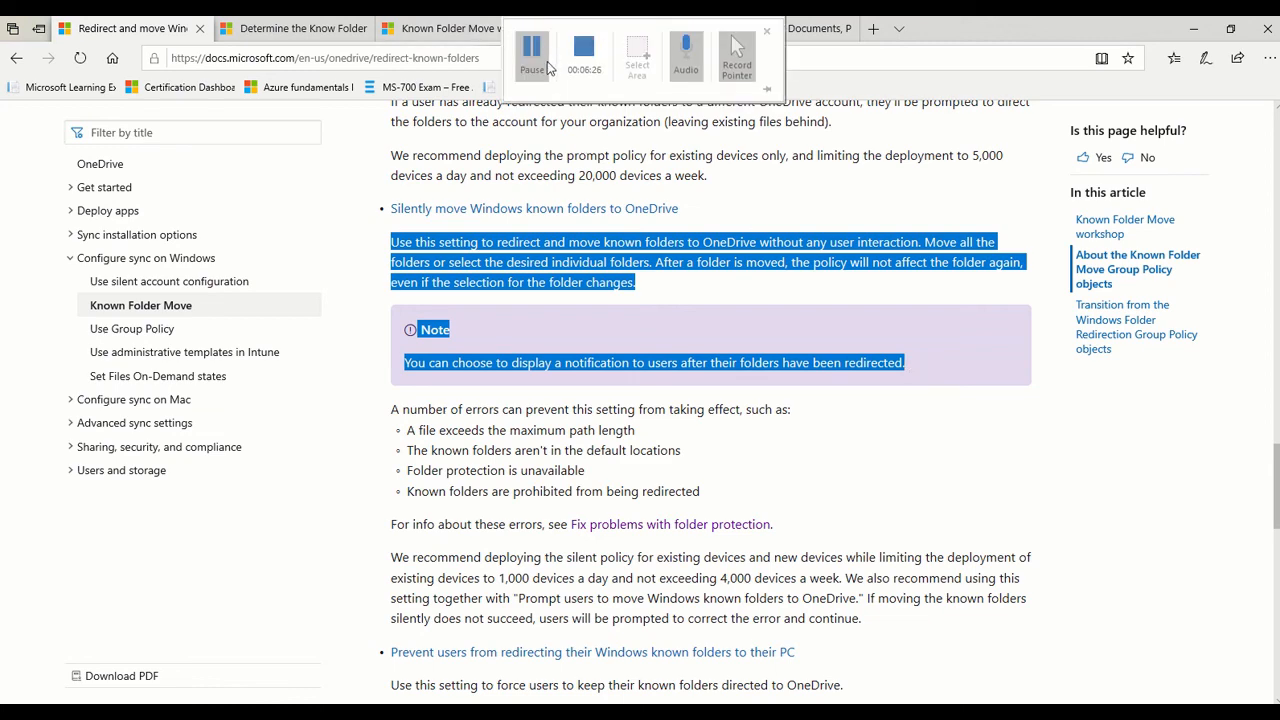